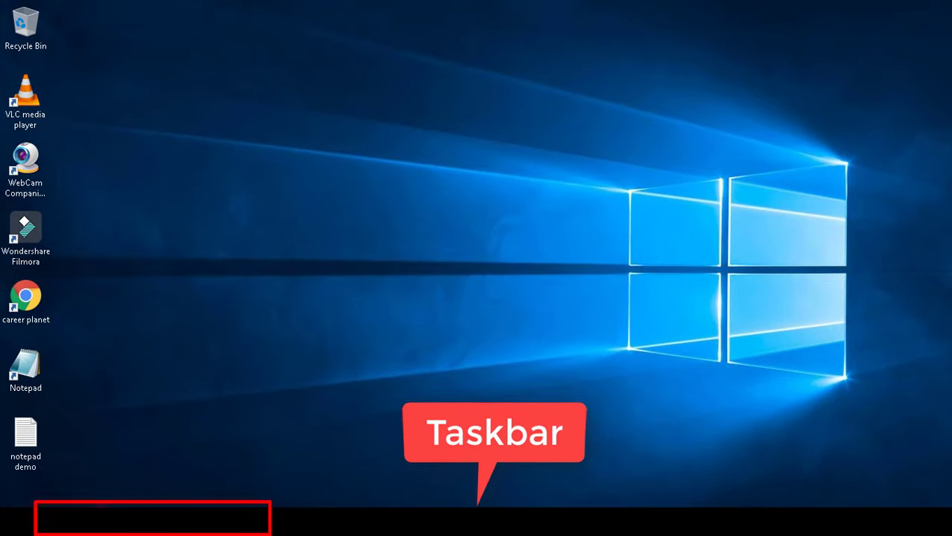
Find WordPad by searching 'word' from the Start menu, launch it, then close it.
key(super)
text(w)
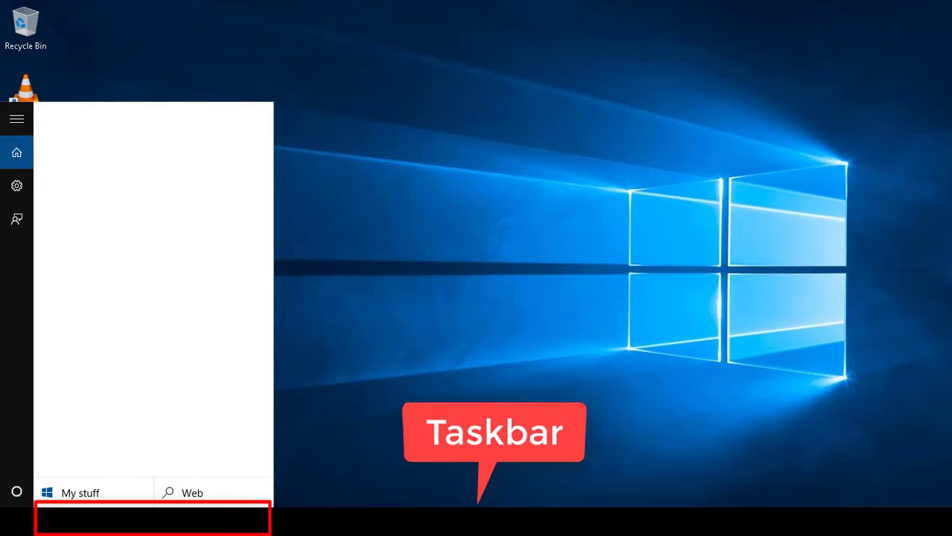
text(ord)
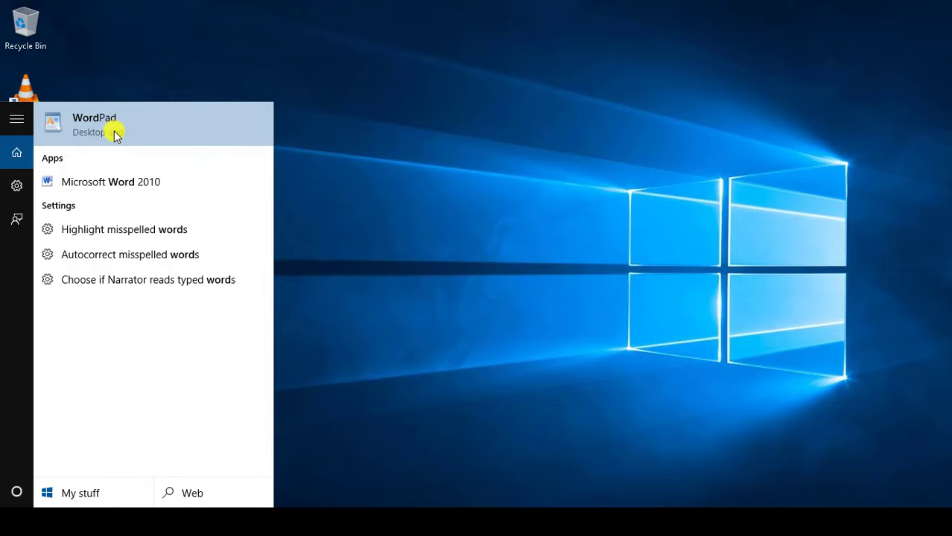
click(114, 132)
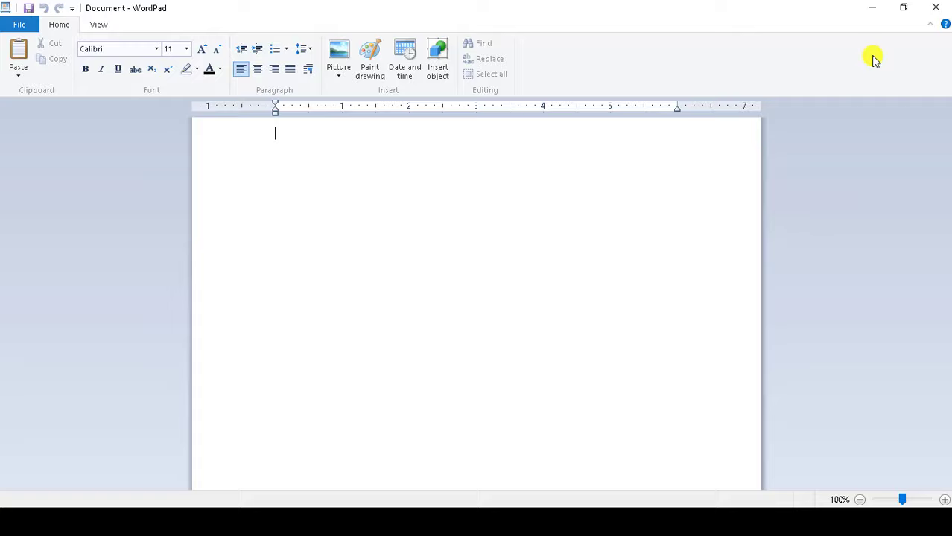
click(929, 11)
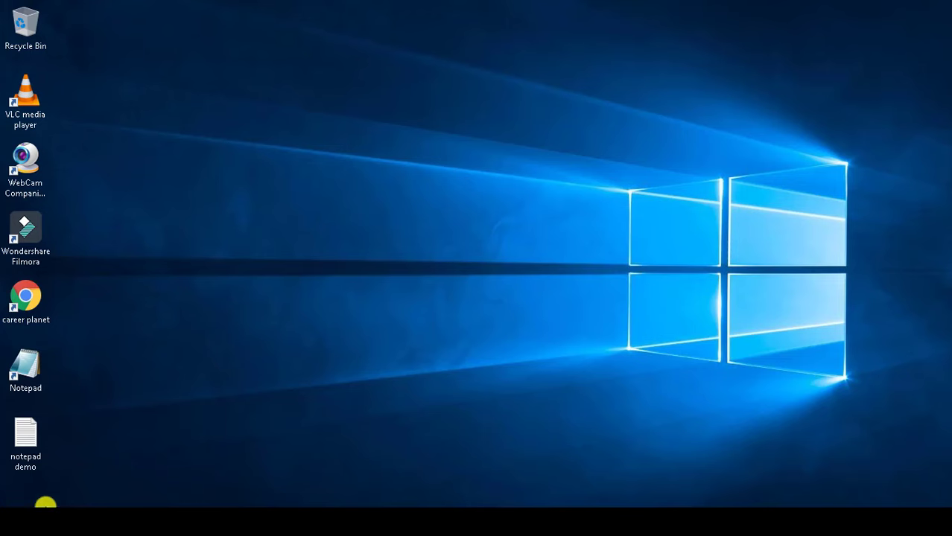
Drag WordPad from Windows Accessories in All apps onto the desktop as a shortcut.
click(18, 521)
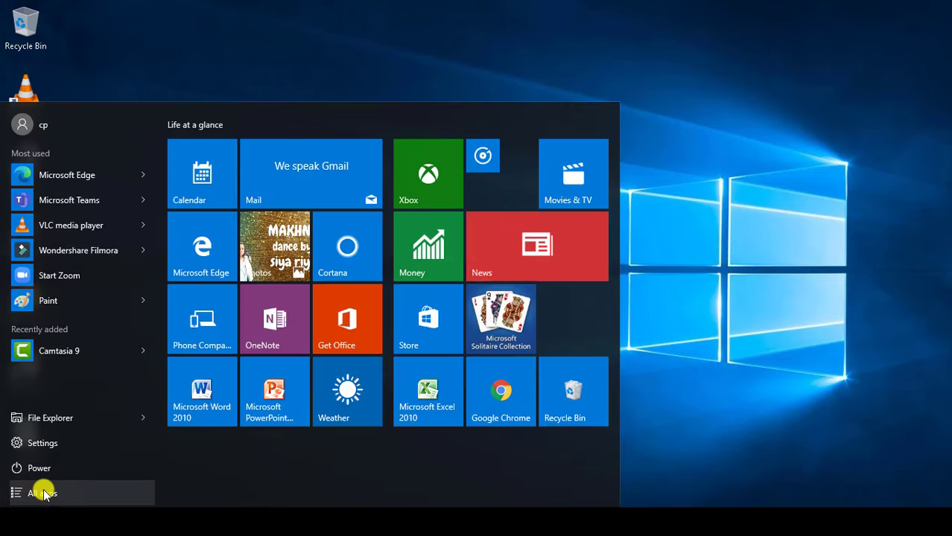
click(43, 491)
scroll(64, 444, down, 2)
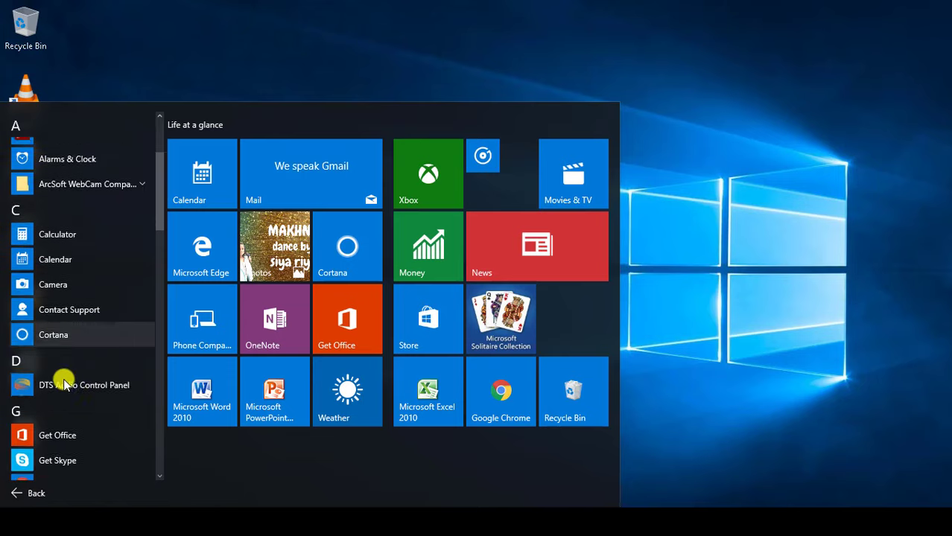
scroll(64, 379, down, 5)
scroll(64, 384, down, 5)
scroll(64, 381, down, 3)
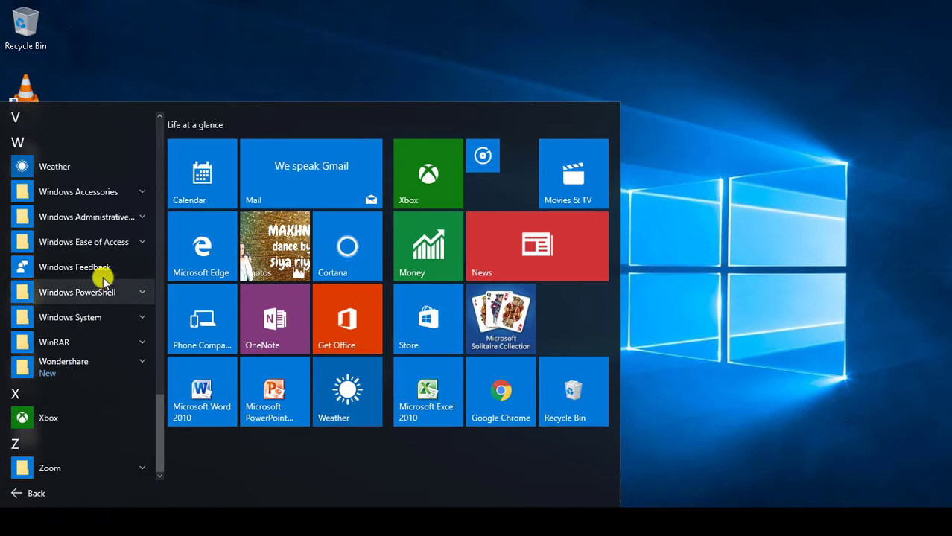
click(104, 193)
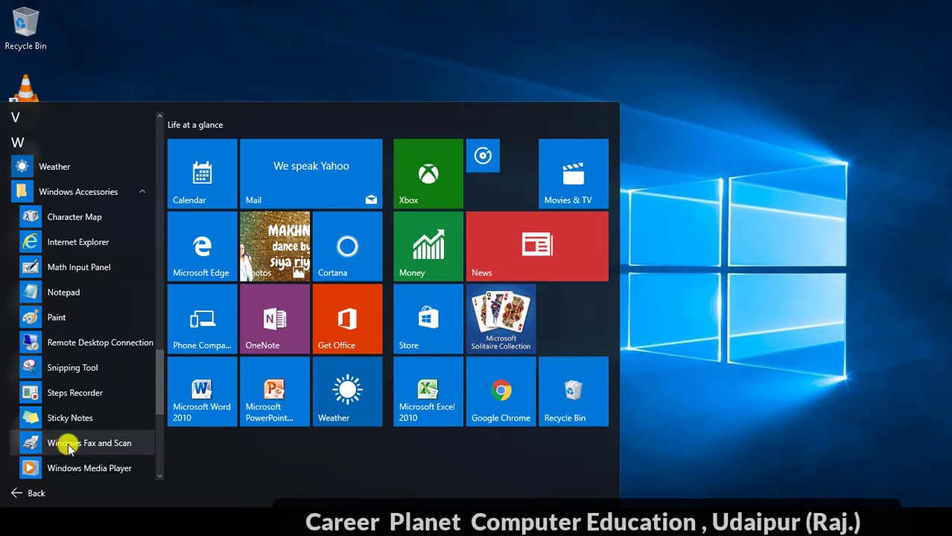
scroll(63, 432, down, 1)
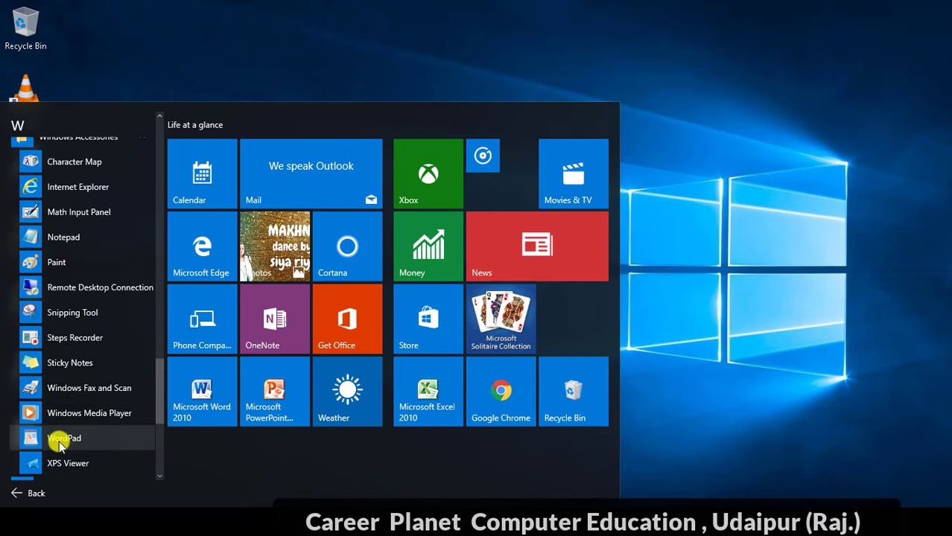
drag(58, 441, 25, 95)
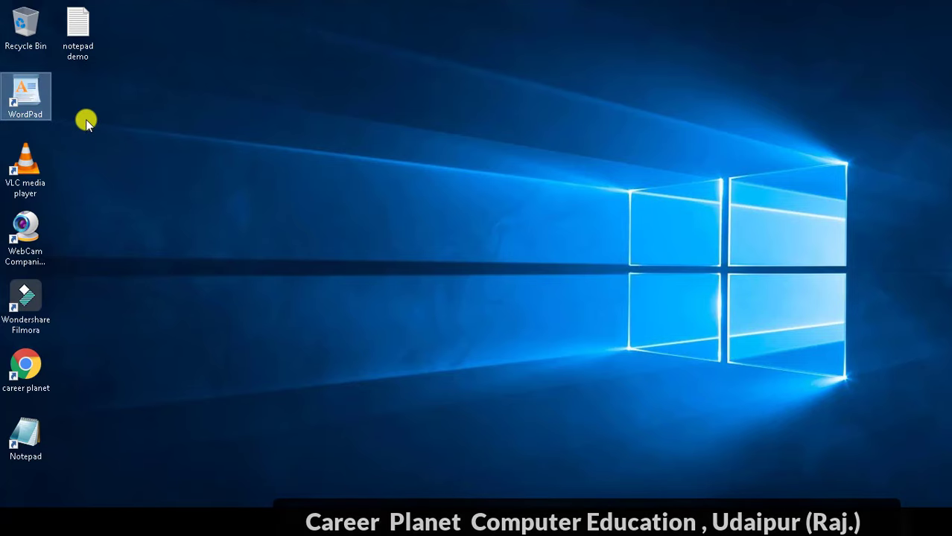
Launch WordPad from its new desktop shortcut, minimise it, and open a blank Notepad.
double_click(36, 96)
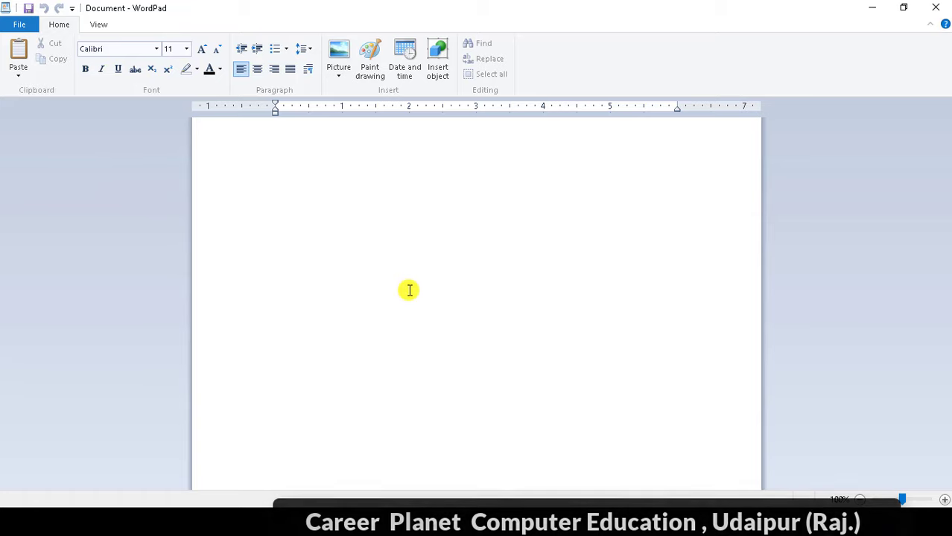
click(873, 8)
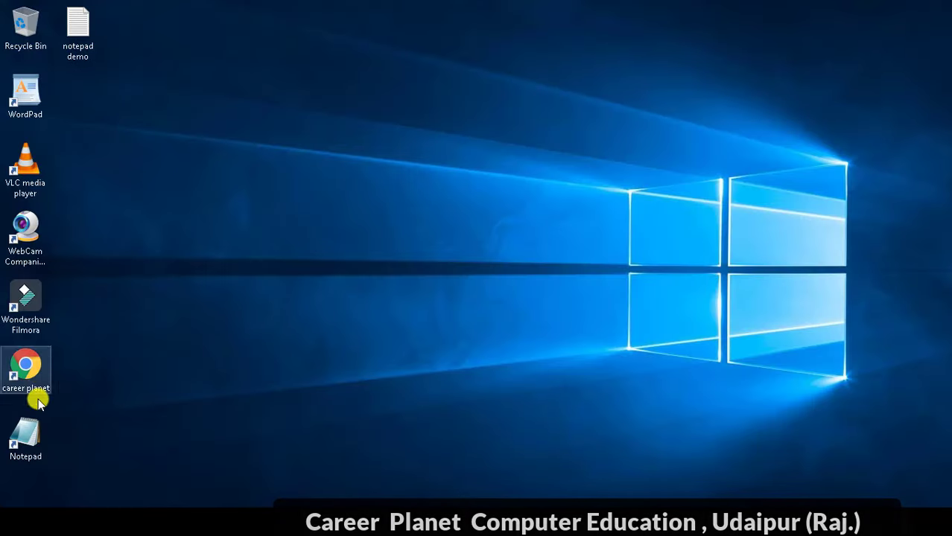
double_click(26, 428)
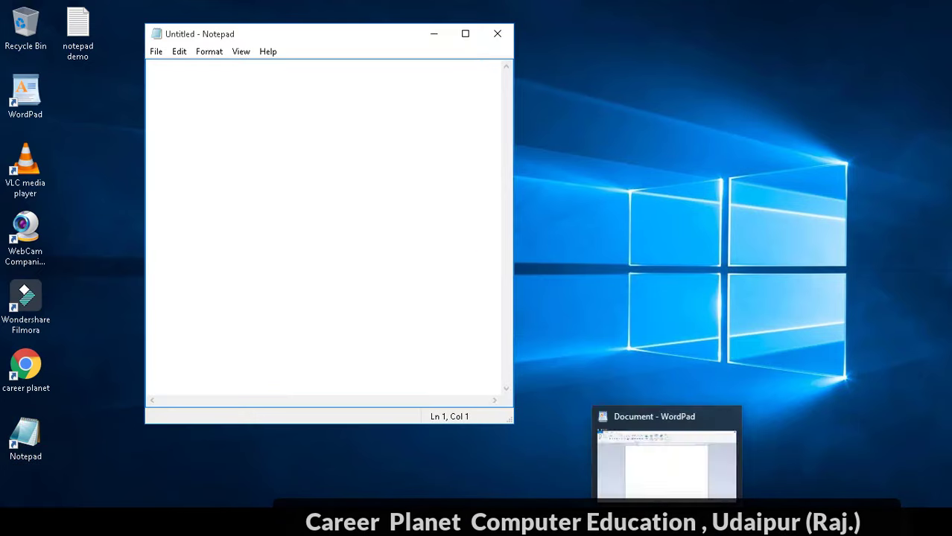
Snap WordPad to the right half beside Notepad, then close Notepad.
click(664, 450)
click(903, 8)
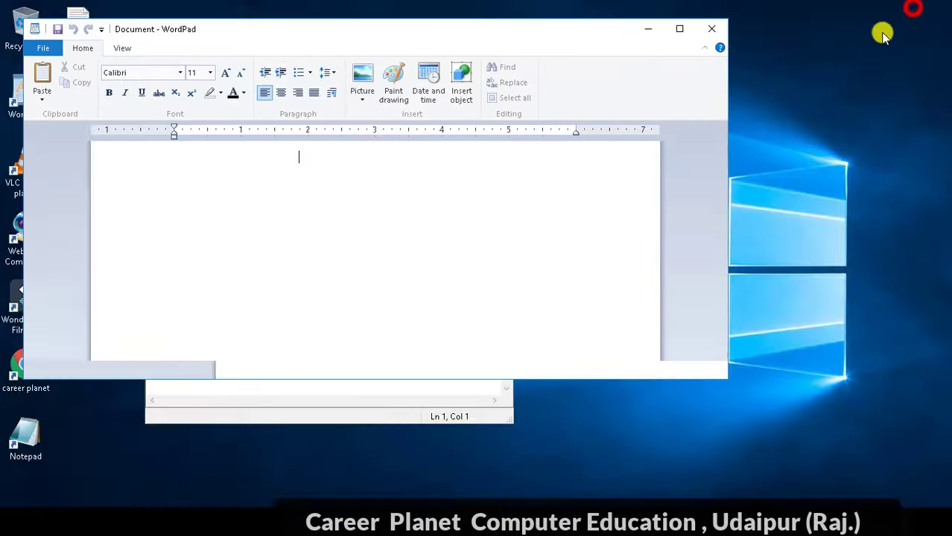
drag(521, 39, 951, 45)
click(450, 32)
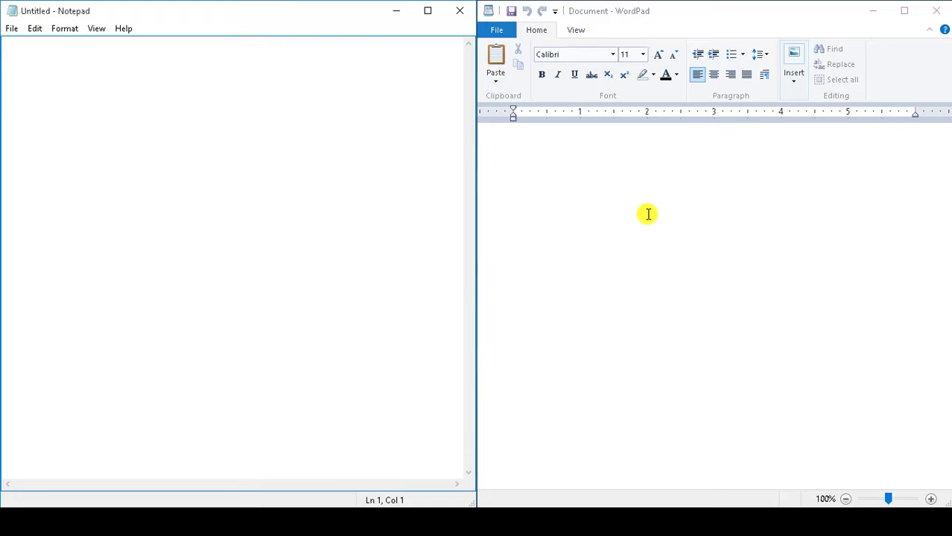
click(540, 88)
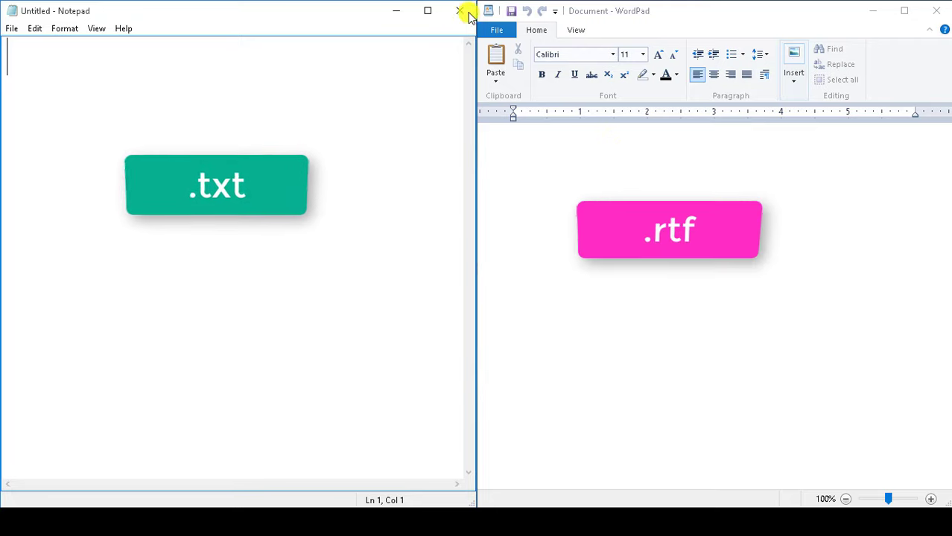
click(463, 9)
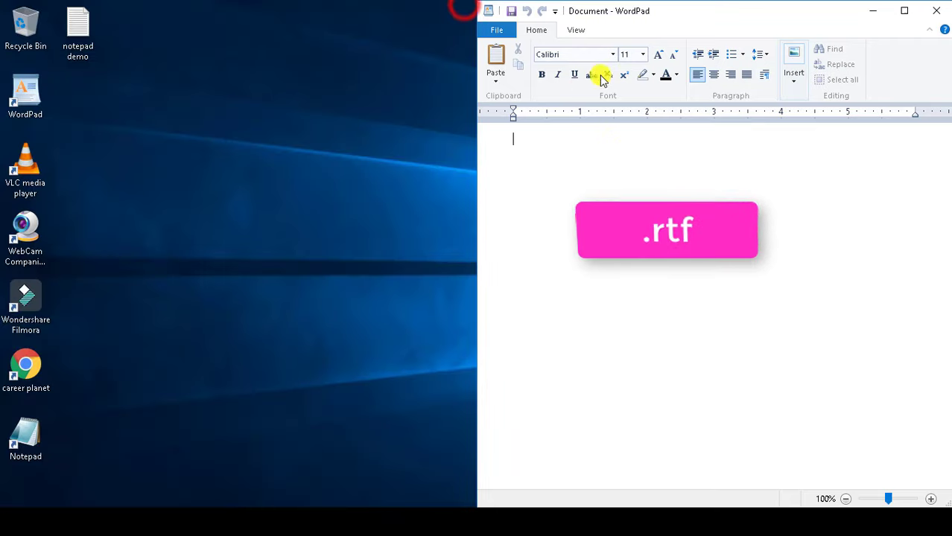
drag(685, 23, 684, 17)
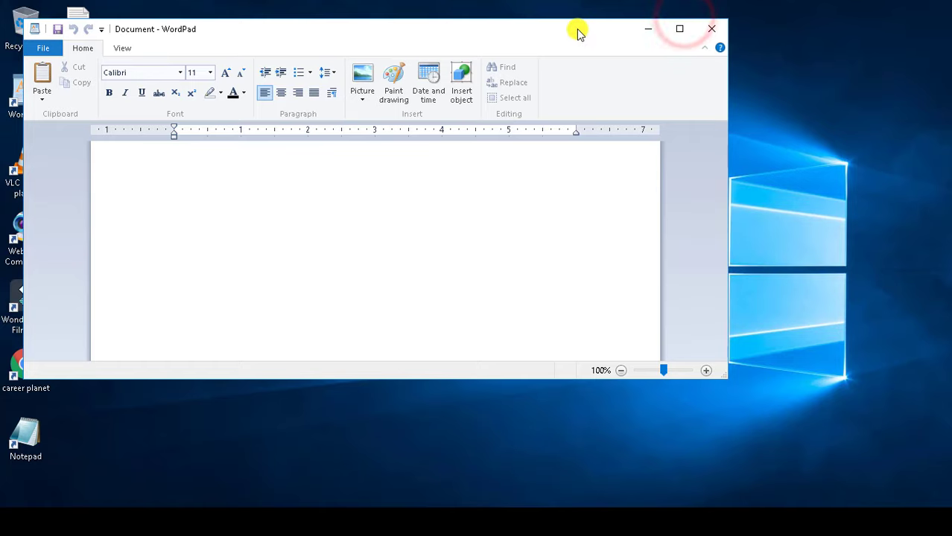
Maximise the blank WordPad document window to full screen.
double_click(573, 30)
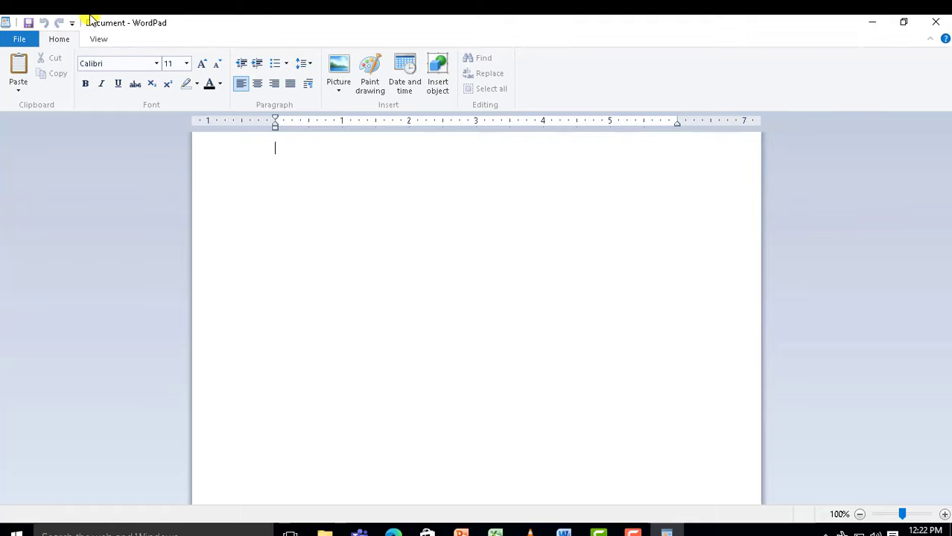
click(15, 39)
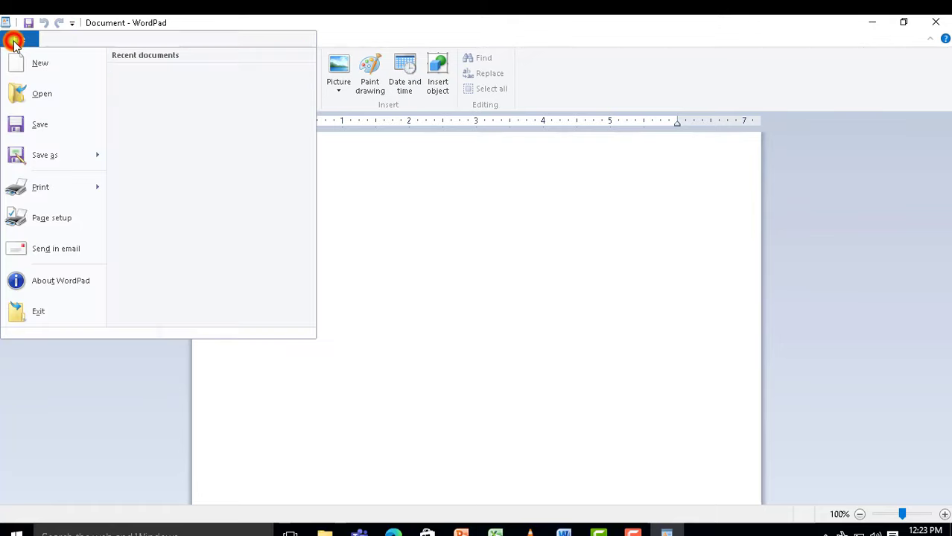
click(15, 44)
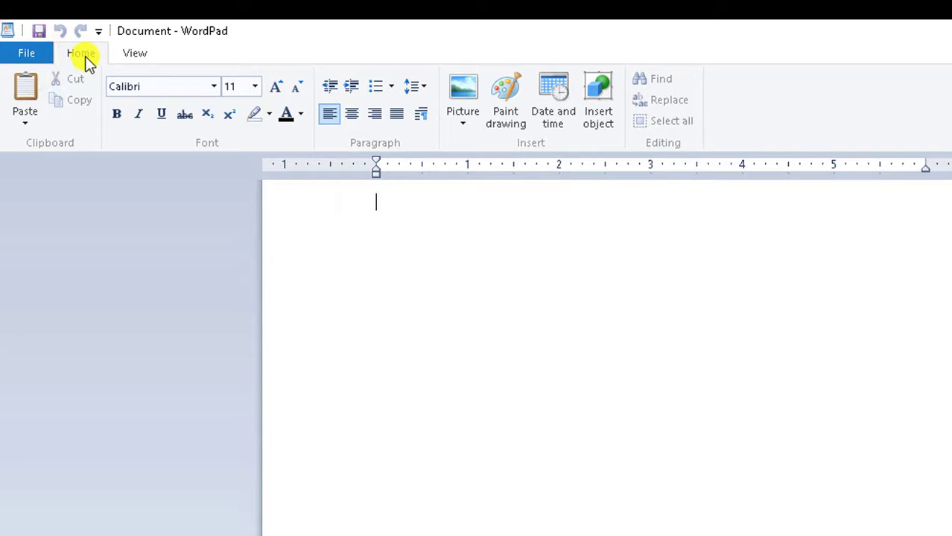
click(81, 53)
click(135, 55)
click(94, 56)
click(134, 54)
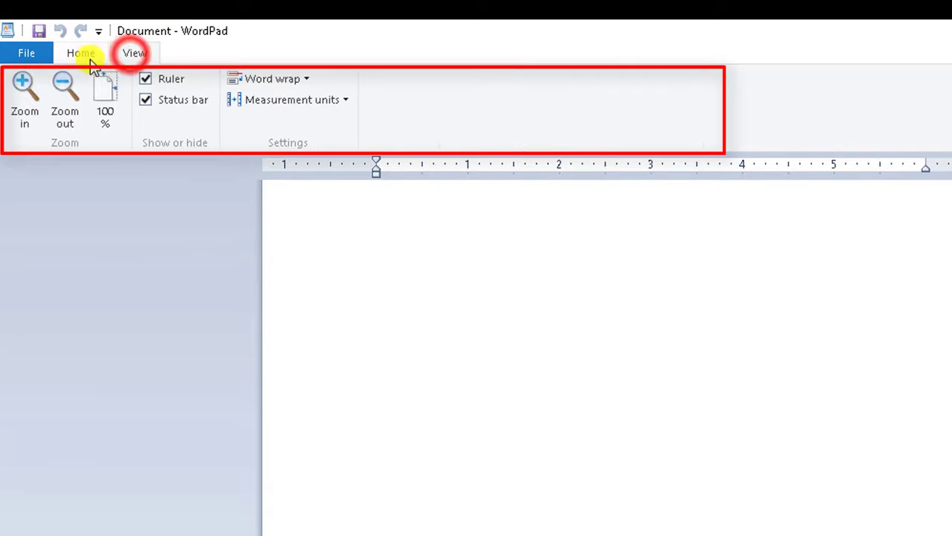
click(86, 59)
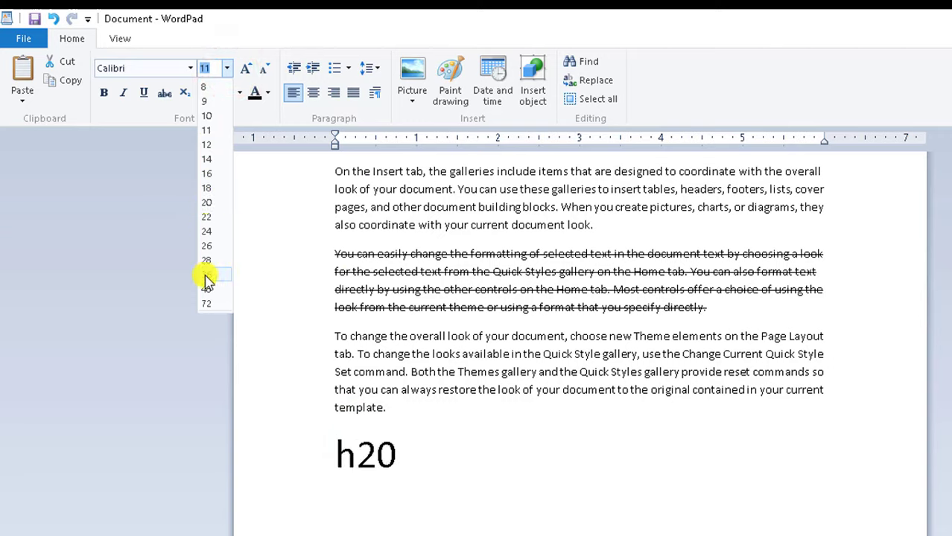
Set 'h20' to size 36 and make its 2 superscript after briefly trying subscript.
click(205, 277)
click(408, 462)
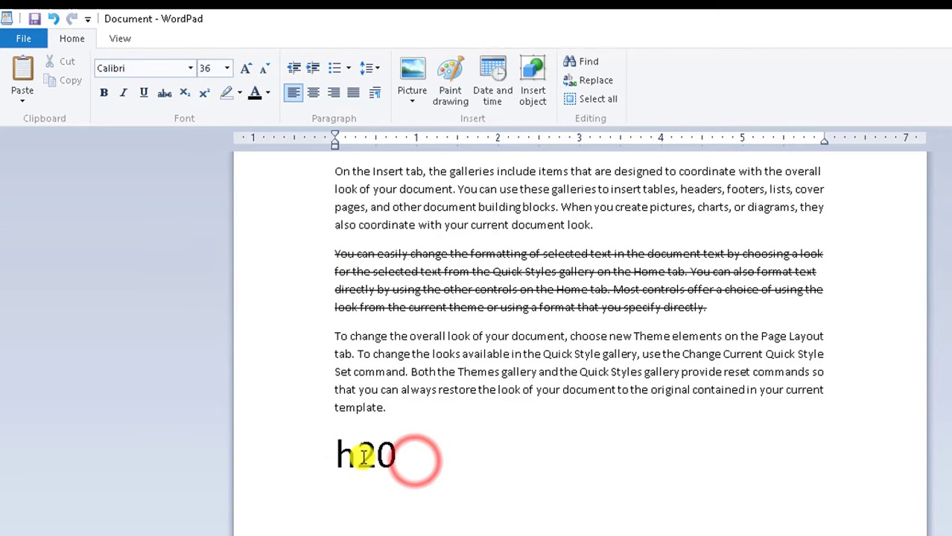
drag(362, 457, 376, 455)
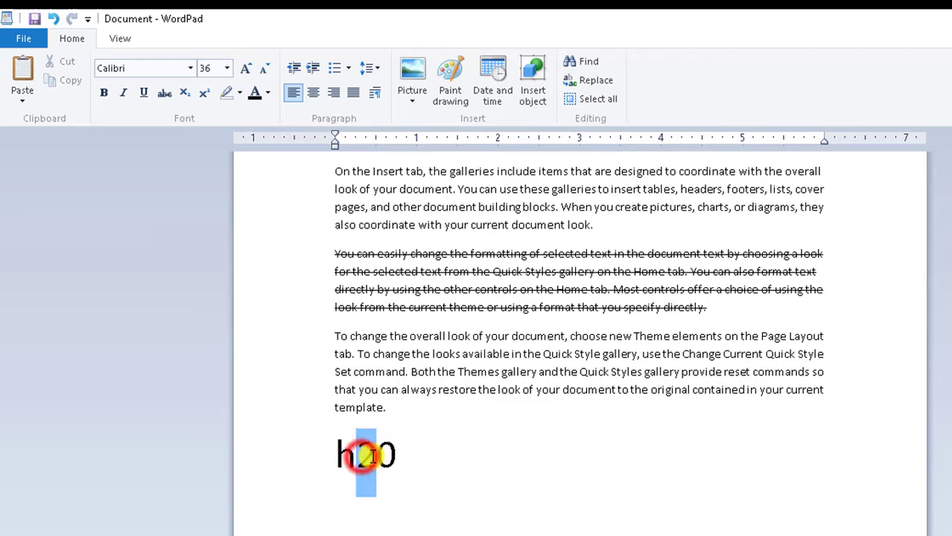
click(184, 93)
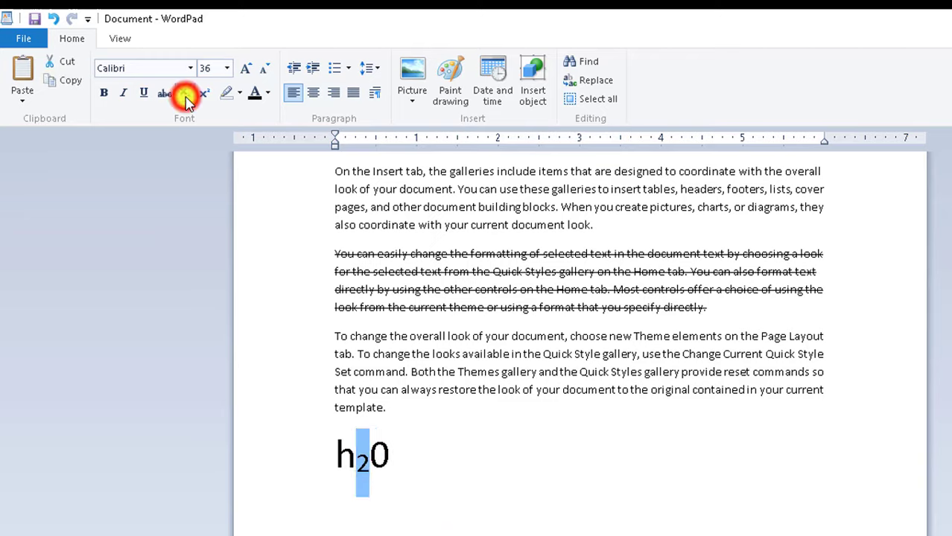
click(369, 467)
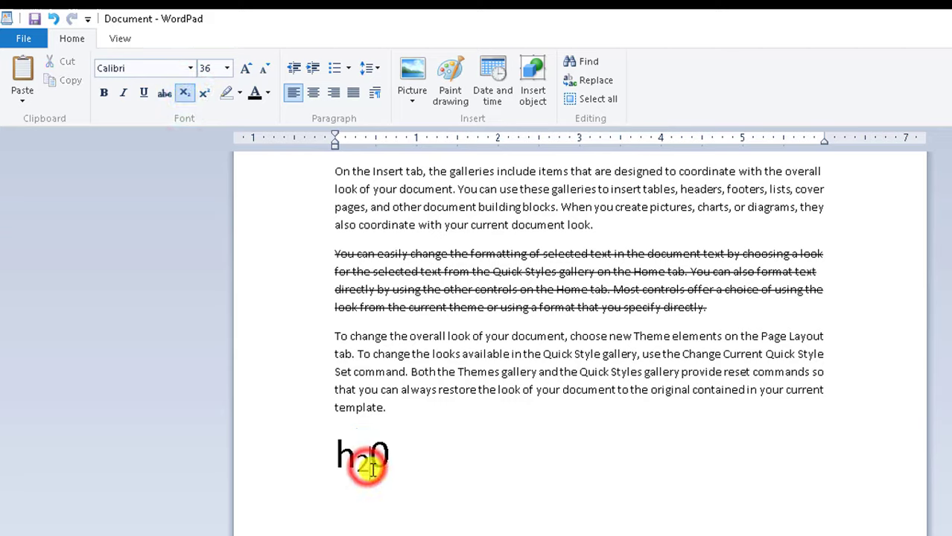
drag(356, 462, 370, 463)
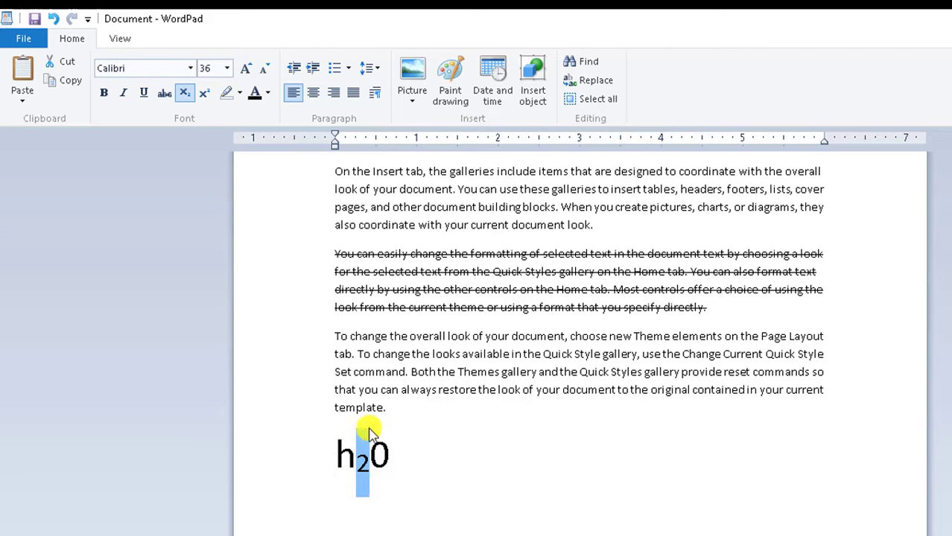
click(203, 93)
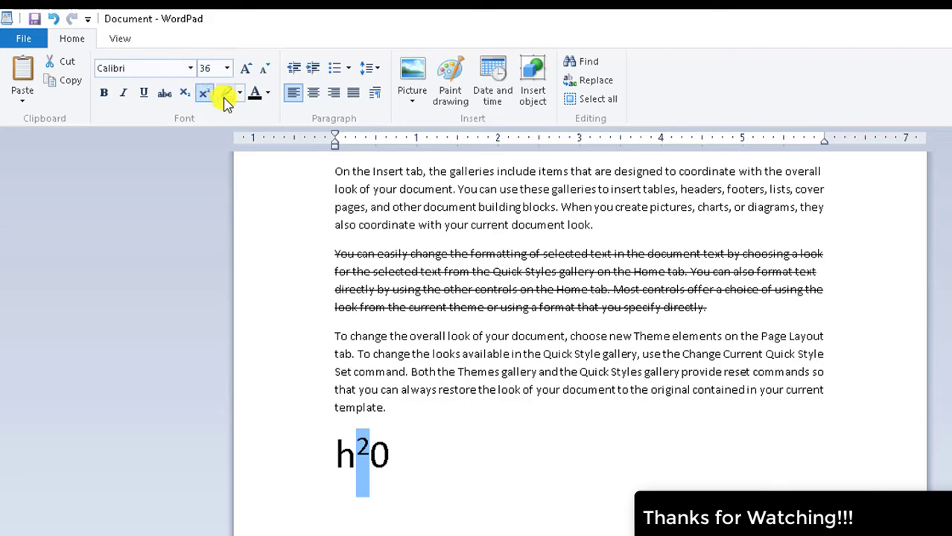
click(392, 253)
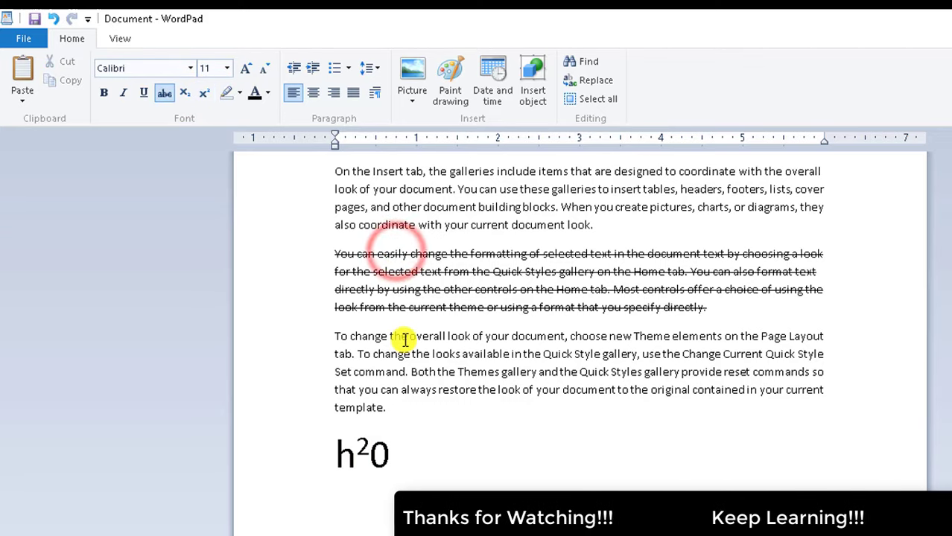
Highlight three phrases yellow, including 'Themes gallery and the Quick Styles gallery provide'.
drag(337, 189, 598, 189)
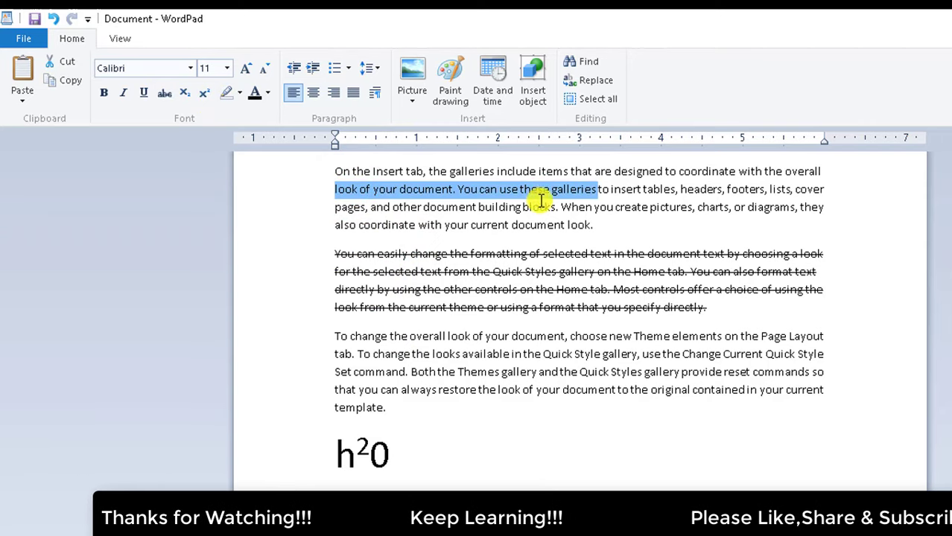
click(239, 94)
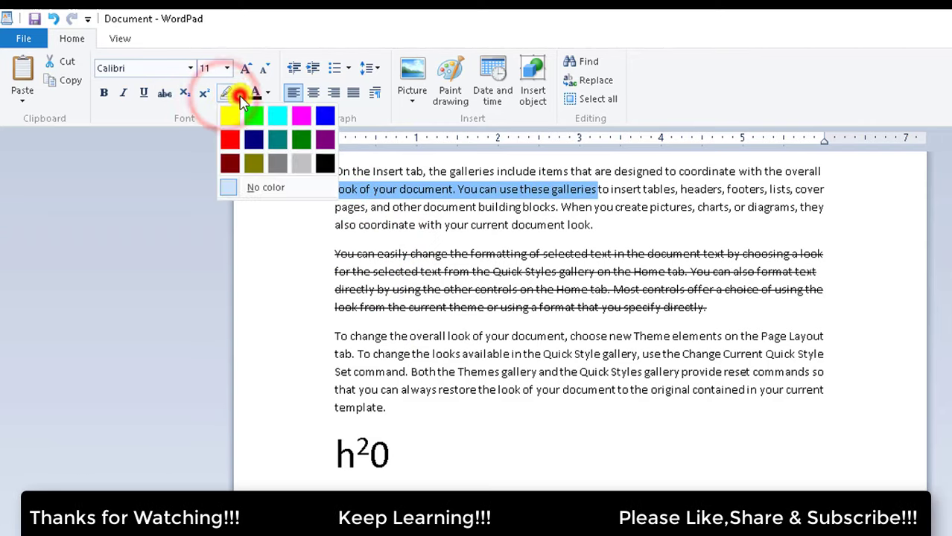
click(229, 115)
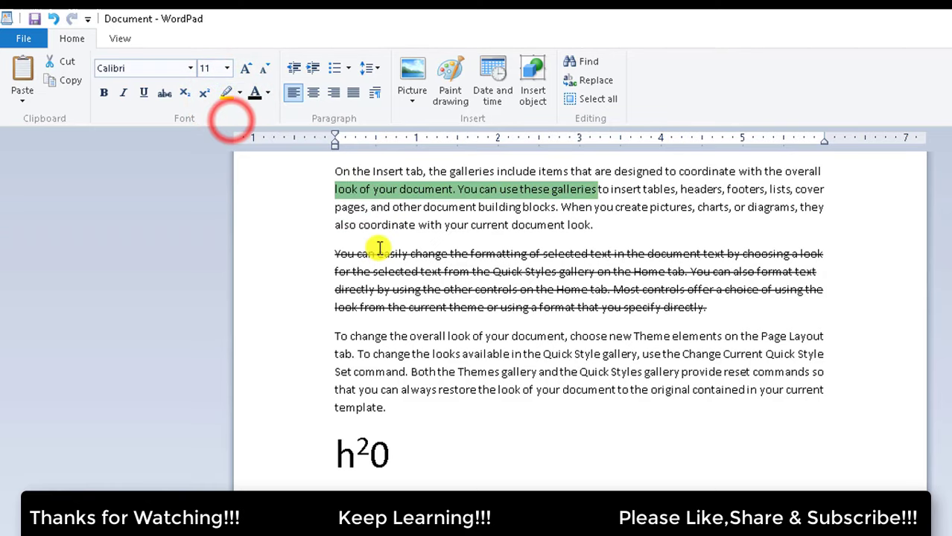
click(477, 224)
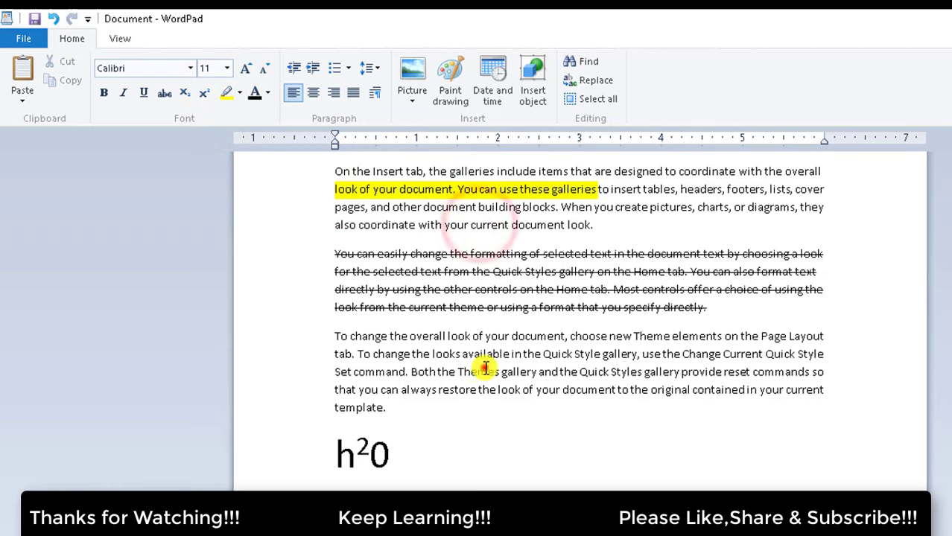
drag(484, 368, 721, 371)
click(223, 91)
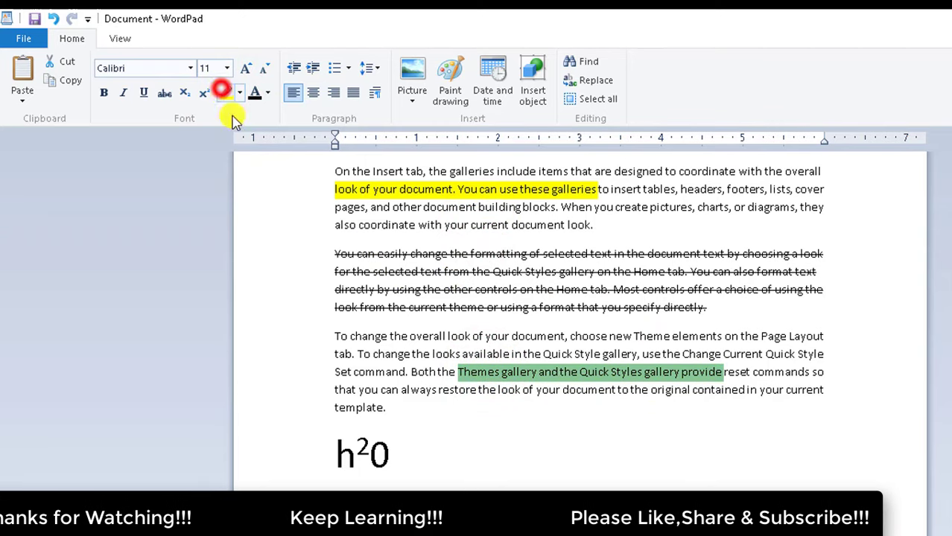
drag(642, 189, 764, 189)
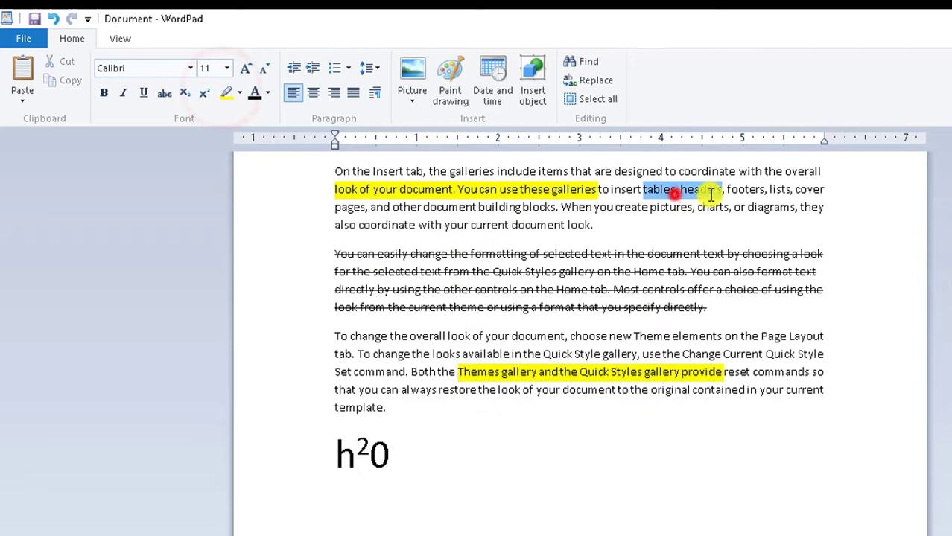
click(223, 92)
click(700, 213)
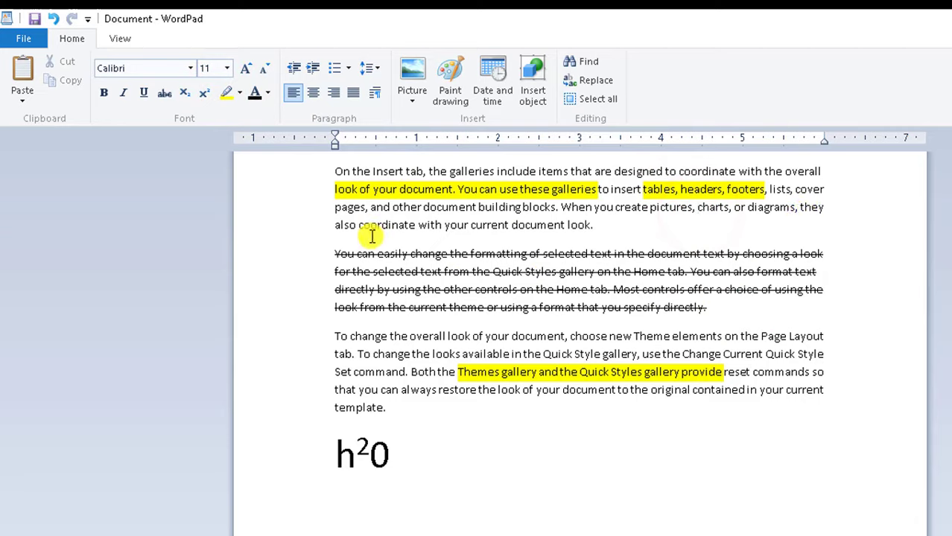
Clear the yellow highlights from the first paragraph with No color.
mouse_move(334, 189)
mouse_down()
mouse_move(651, 207)
mouse_move(765, 189)
mouse_up()
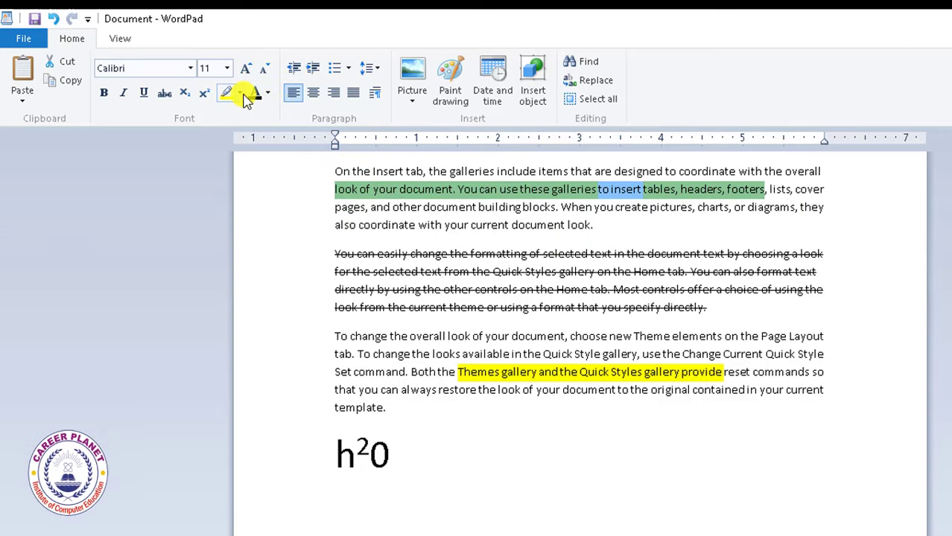
click(240, 92)
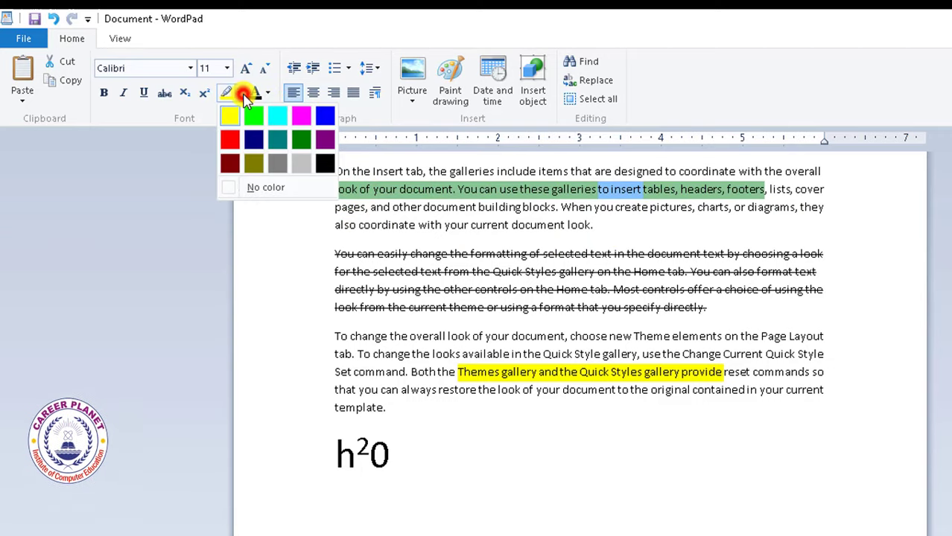
click(265, 187)
click(591, 225)
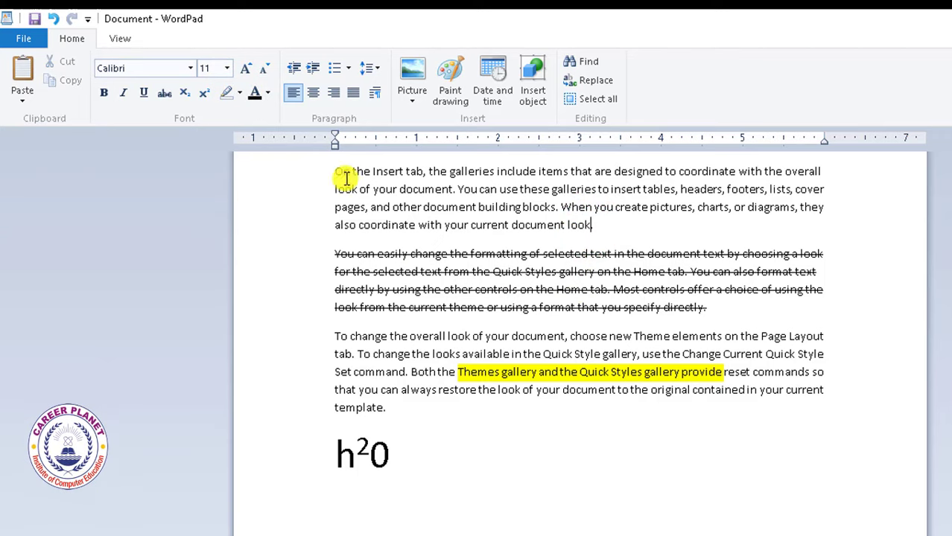
Colour the text of all three paragraphs red with the Font colour picker.
drag(334, 173, 859, 401)
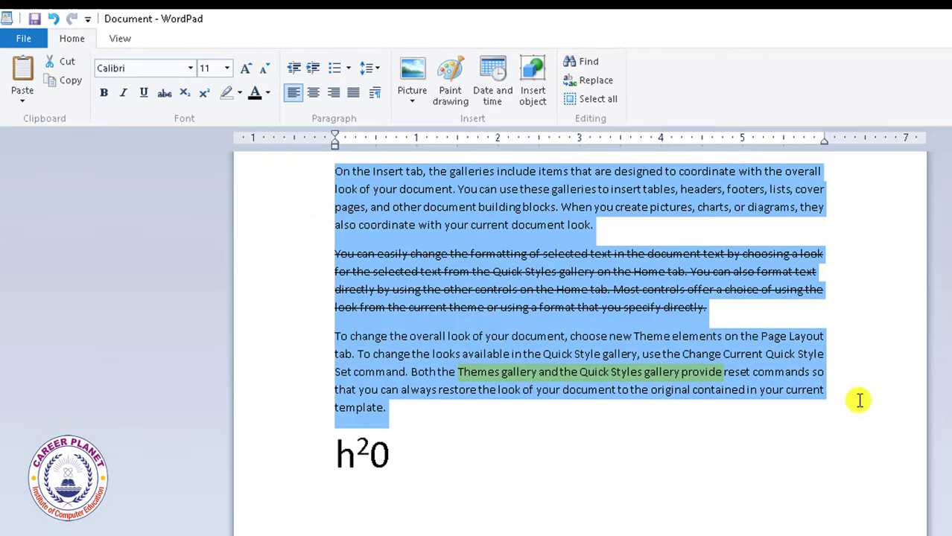
click(267, 92)
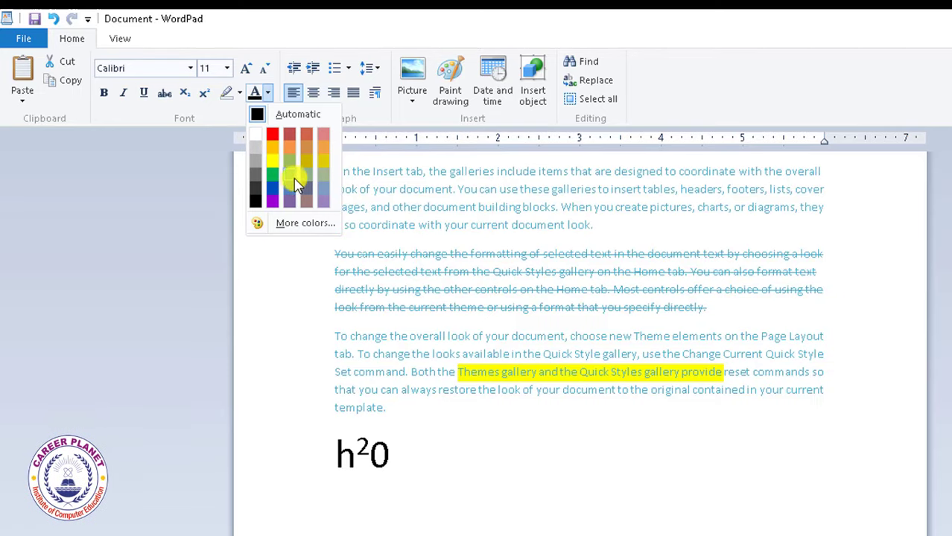
click(277, 135)
click(509, 219)
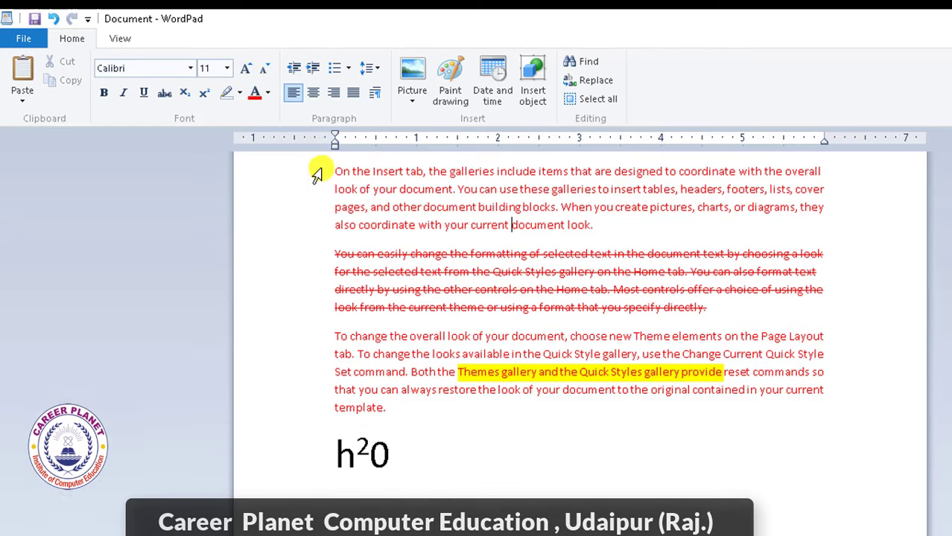
Try Grow Font and Shrink Font on the first paragraph, from 22 down to 14.
drag(337, 172, 636, 236)
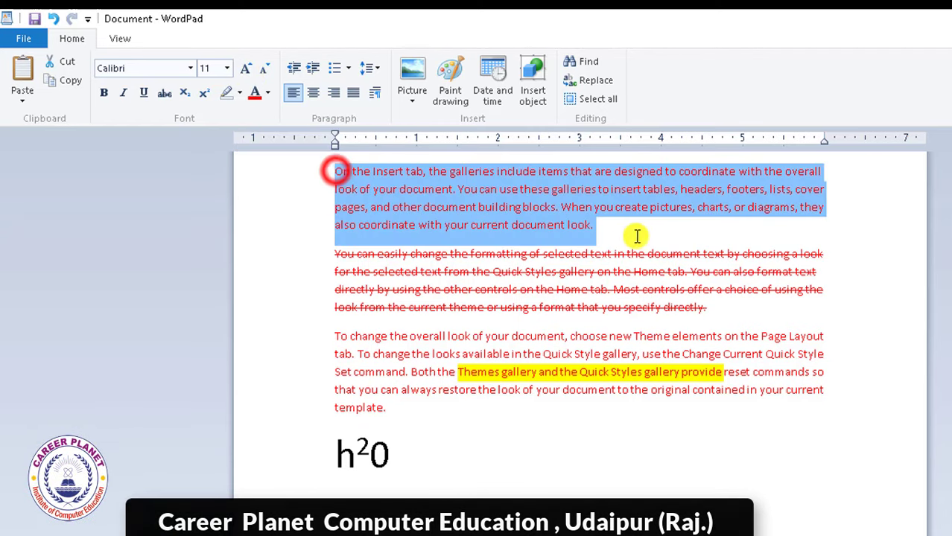
click(248, 70)
click(248, 70)
click(248, 71)
click(248, 71)
click(248, 71)
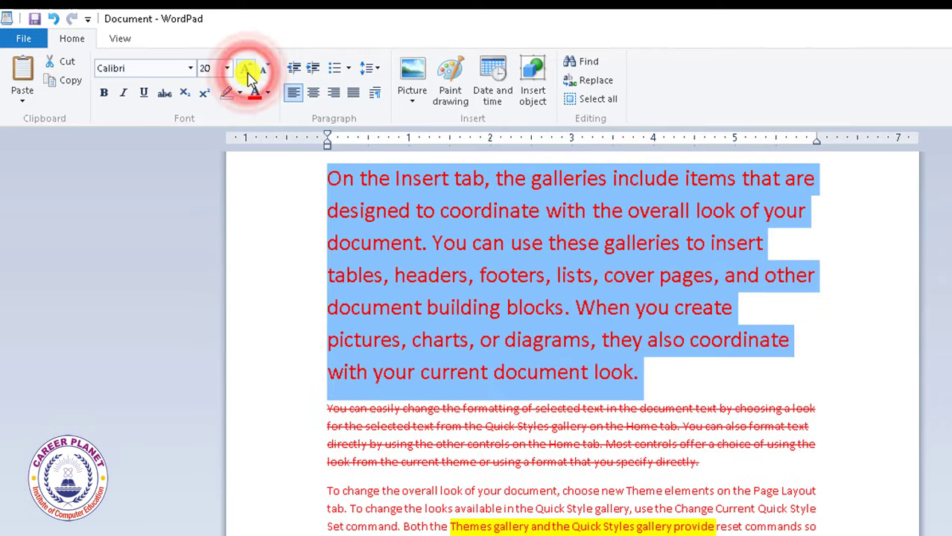
click(247, 70)
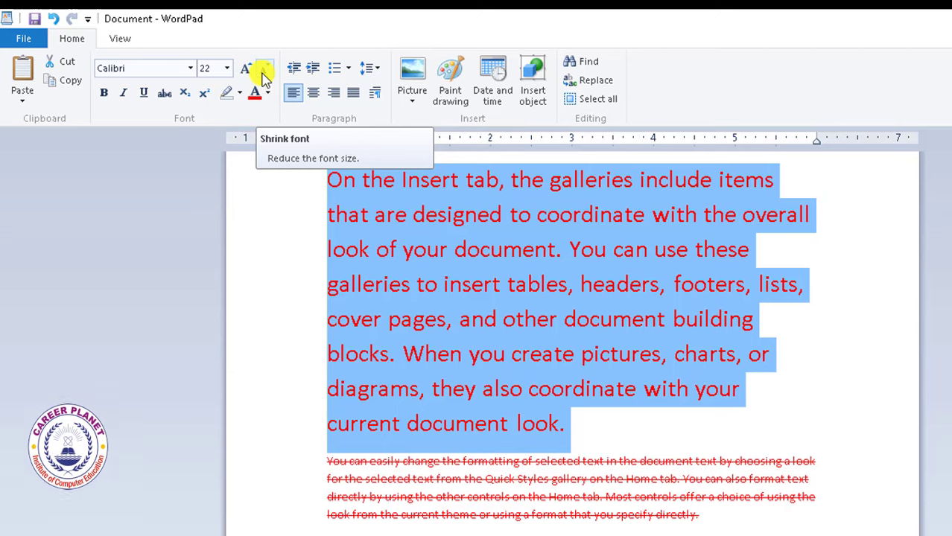
click(265, 73)
click(264, 73)
click(264, 73)
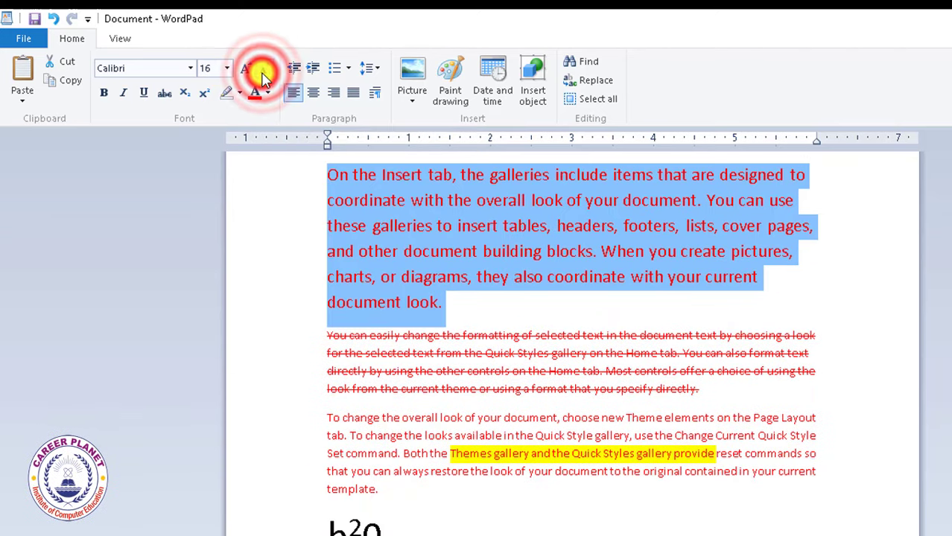
click(264, 73)
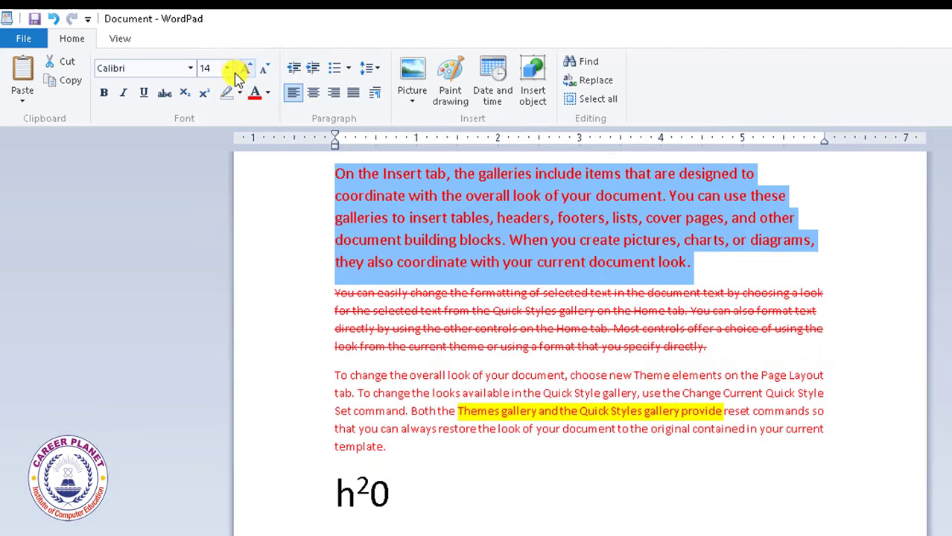
Set the first paragraph to size 18 in Arial Black.
click(226, 72)
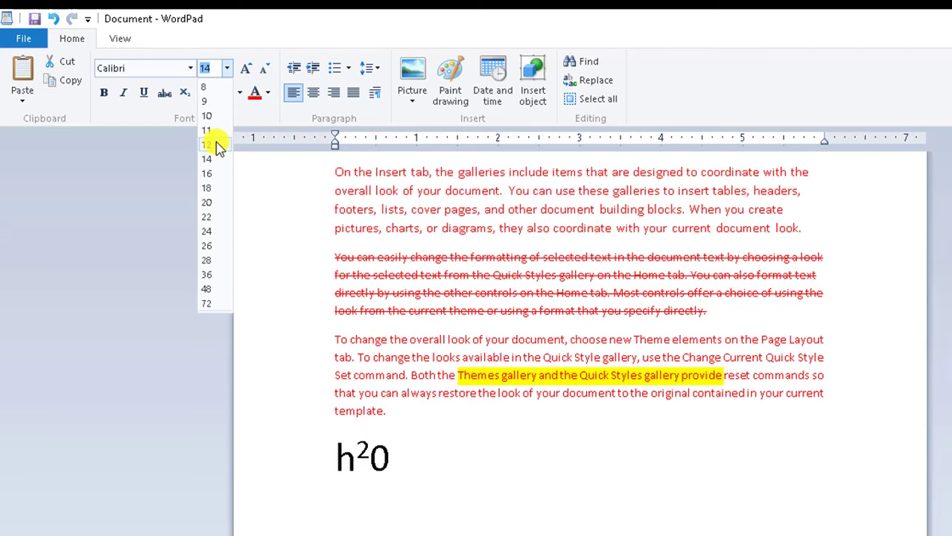
click(207, 188)
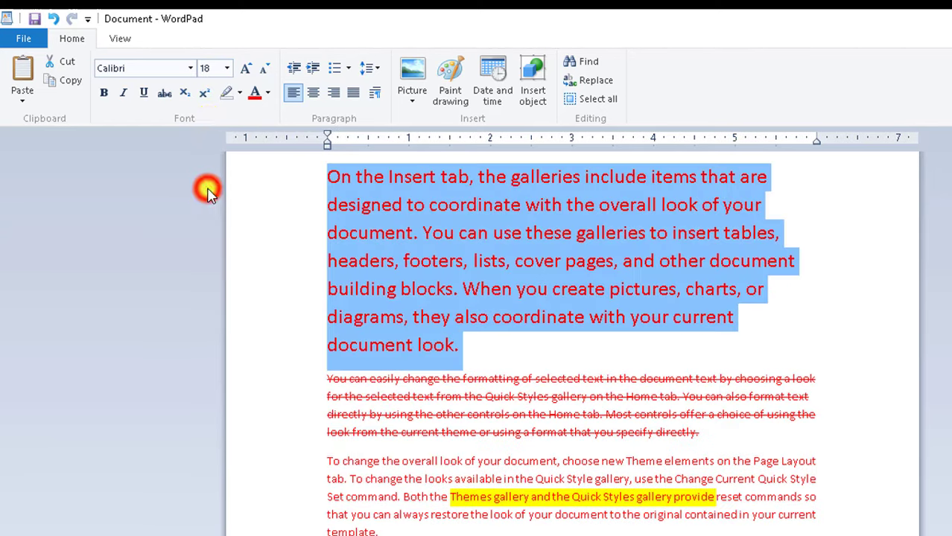
click(191, 68)
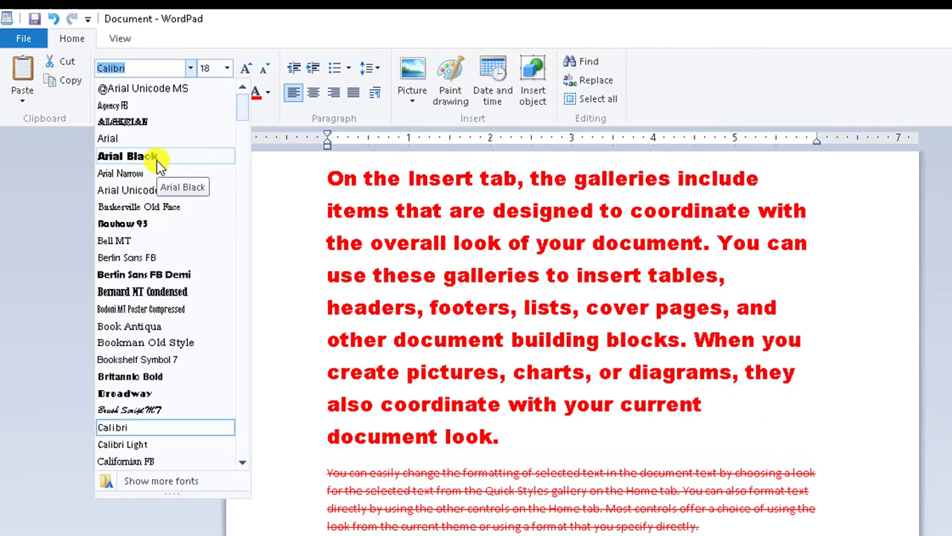
click(158, 159)
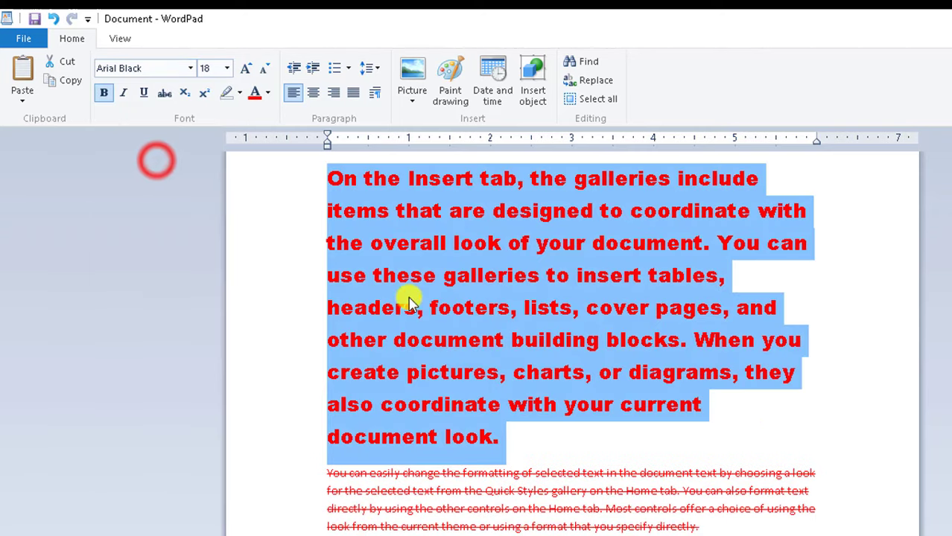
click(461, 309)
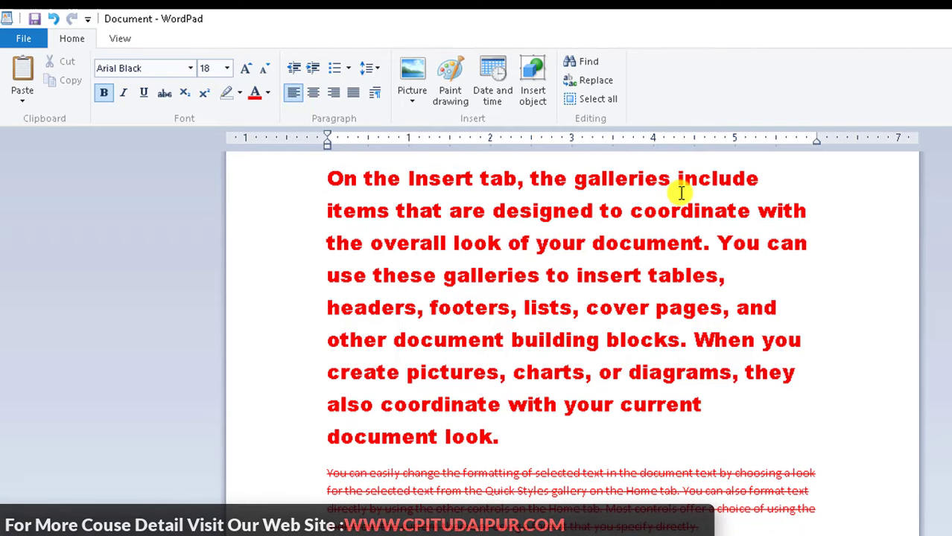
Try centring the first paragraph, revert to left, and add a 'you can win' line above.
click(315, 94)
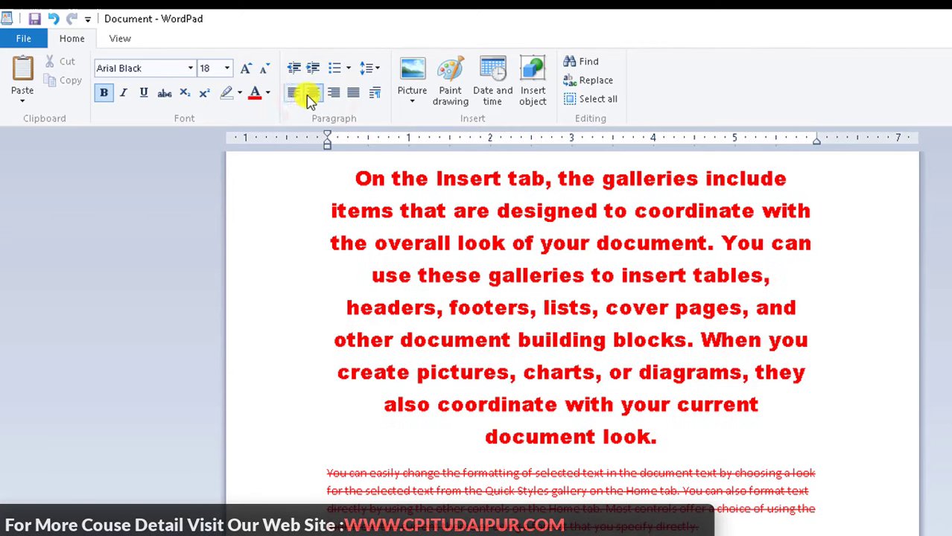
click(294, 92)
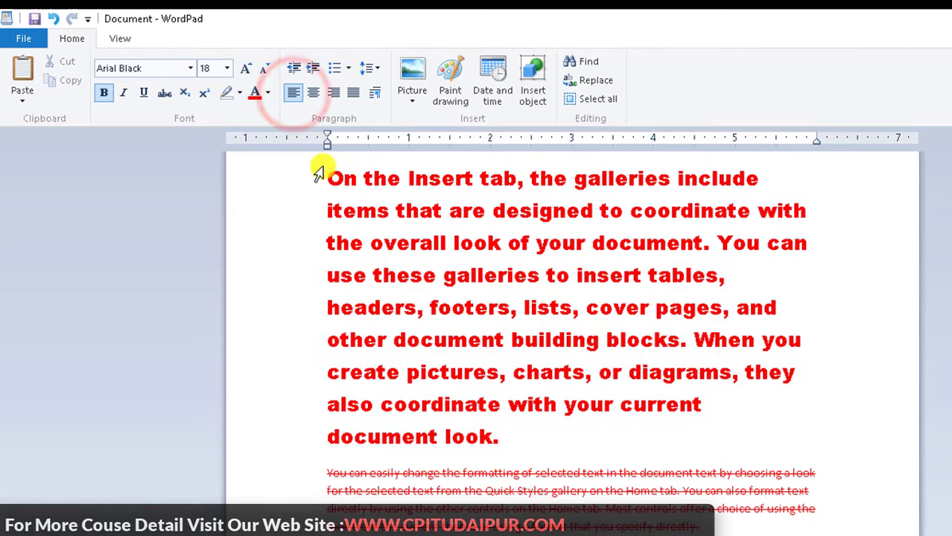
key(Return)
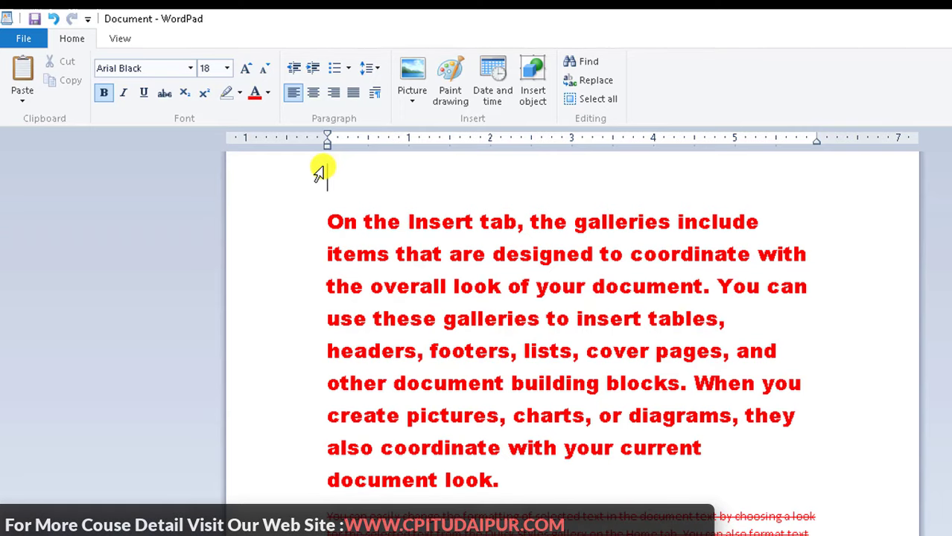
text(you)
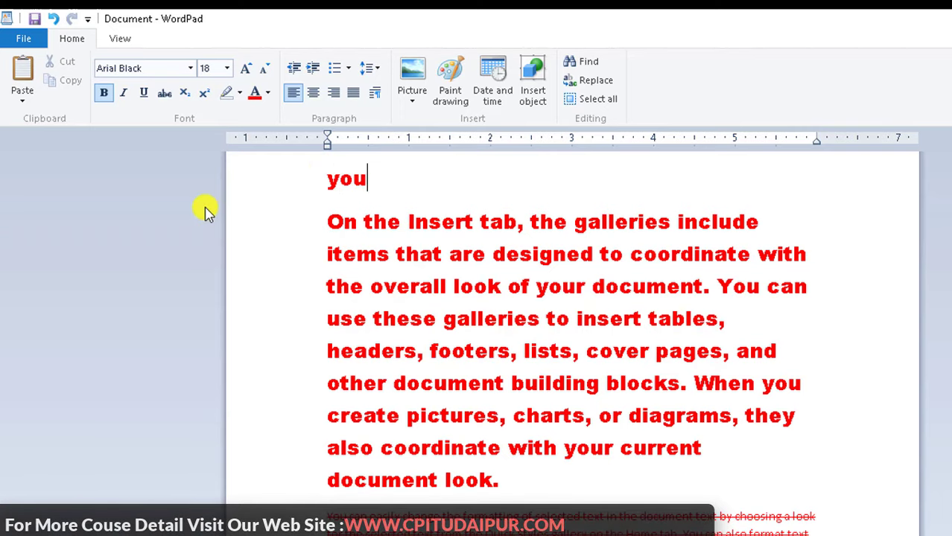
text( can win)
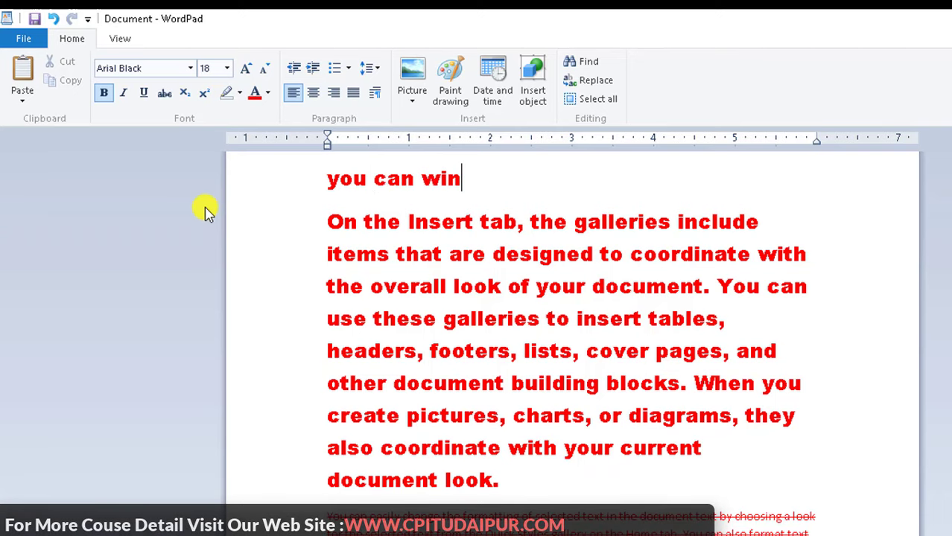
Try left, right and centre alignment on 'you can win', leaving it centred.
click(330, 180)
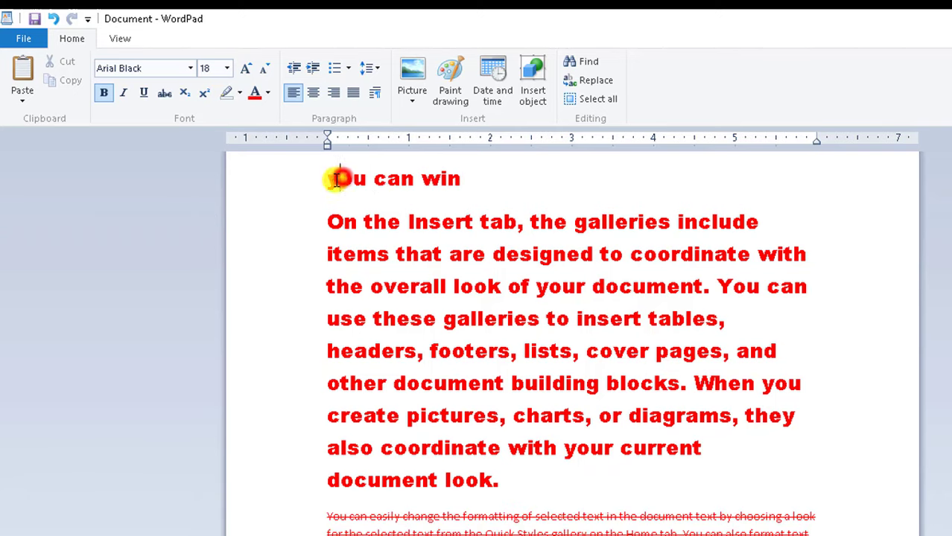
click(316, 99)
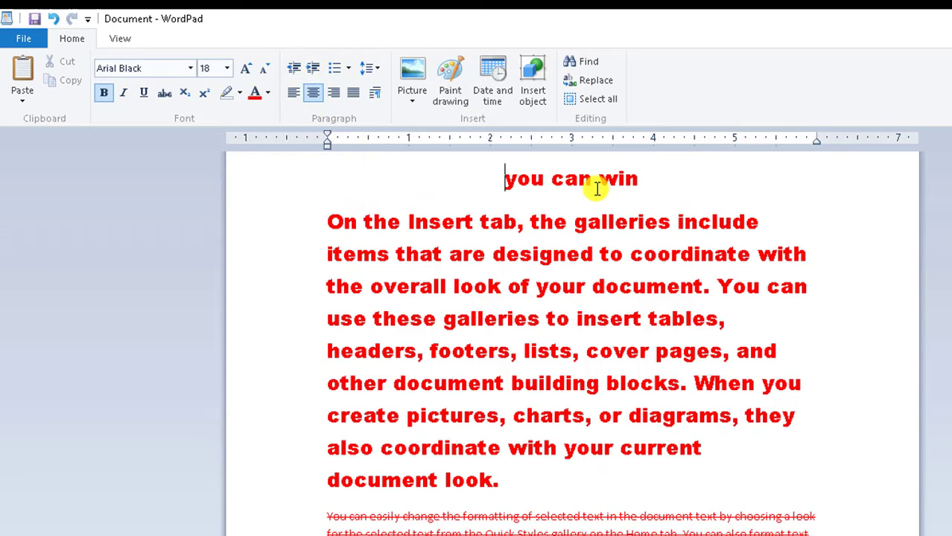
click(291, 93)
click(310, 93)
click(336, 95)
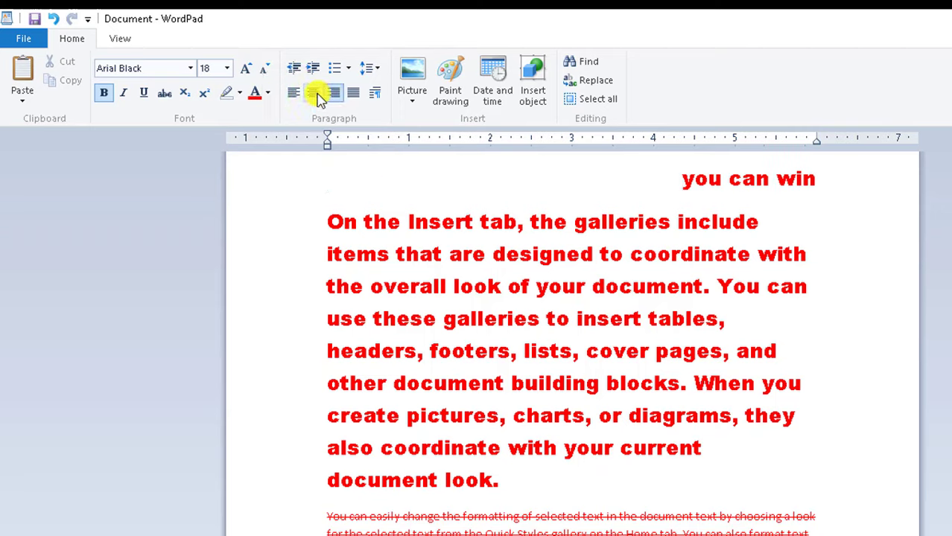
click(317, 95)
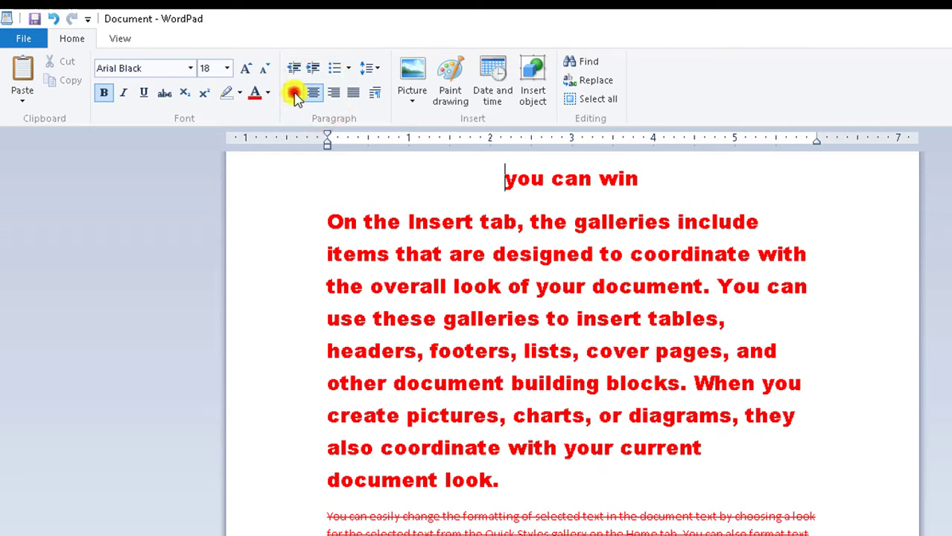
click(295, 95)
click(312, 96)
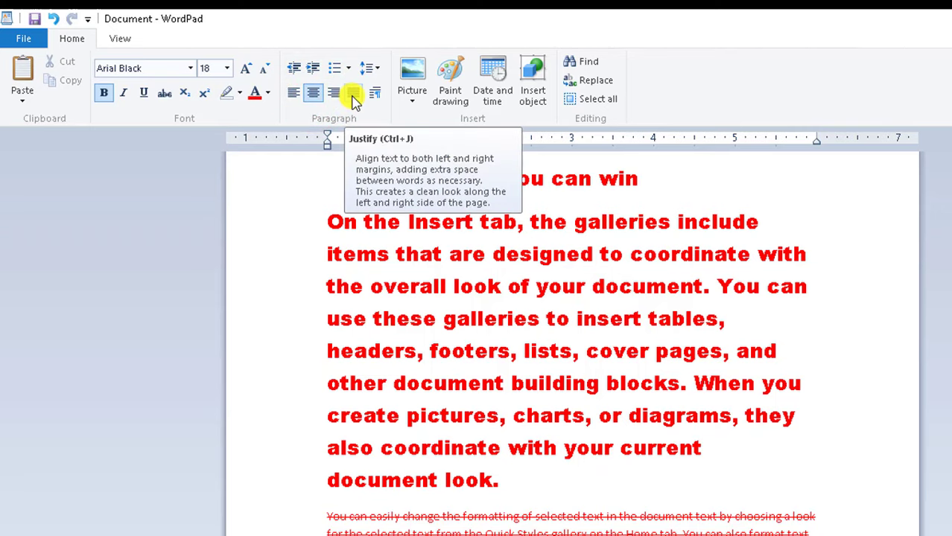
Justify the red first paragraph so it runs flush to both margins.
click(375, 222)
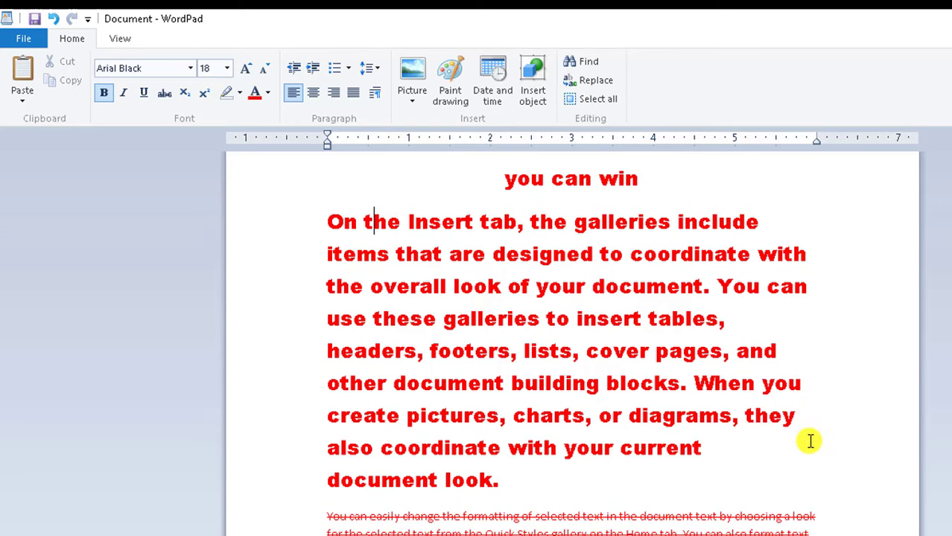
click(355, 93)
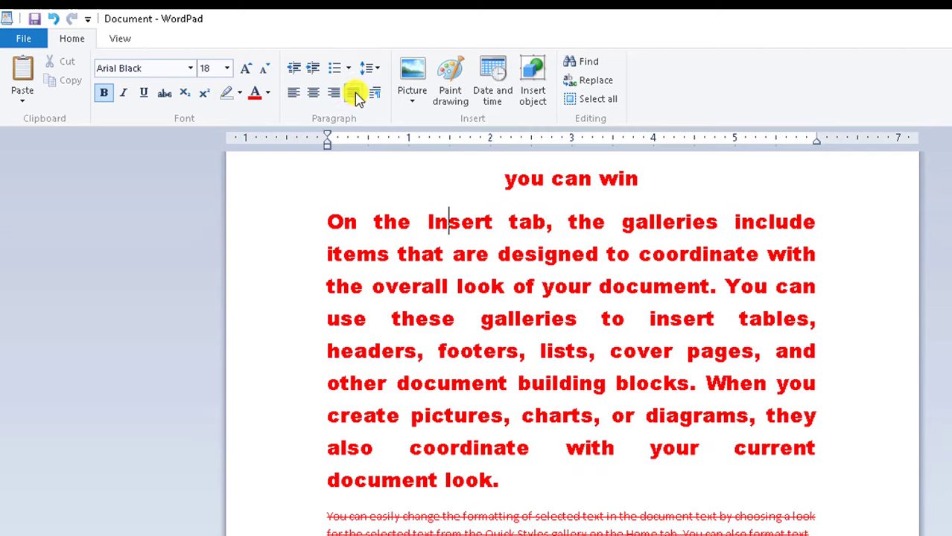
click(514, 292)
click(586, 320)
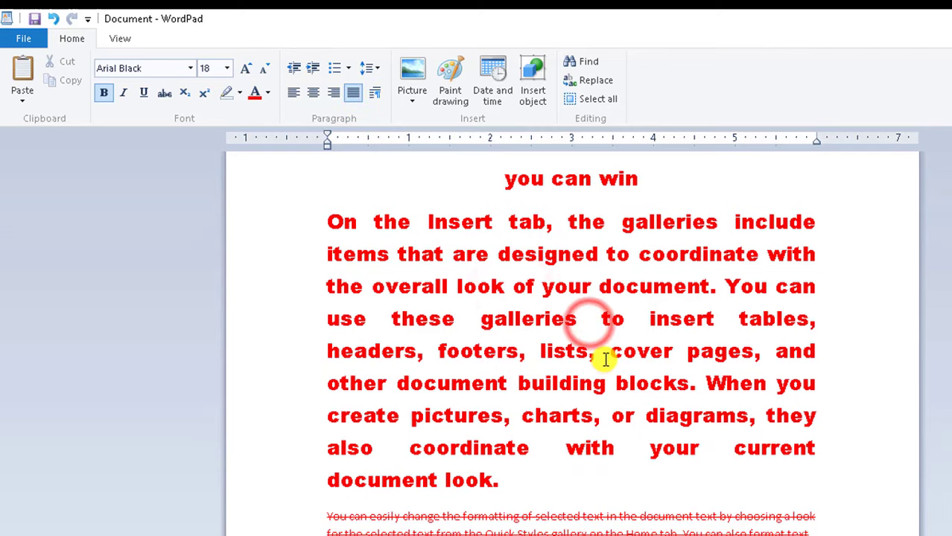
click(607, 357)
click(599, 405)
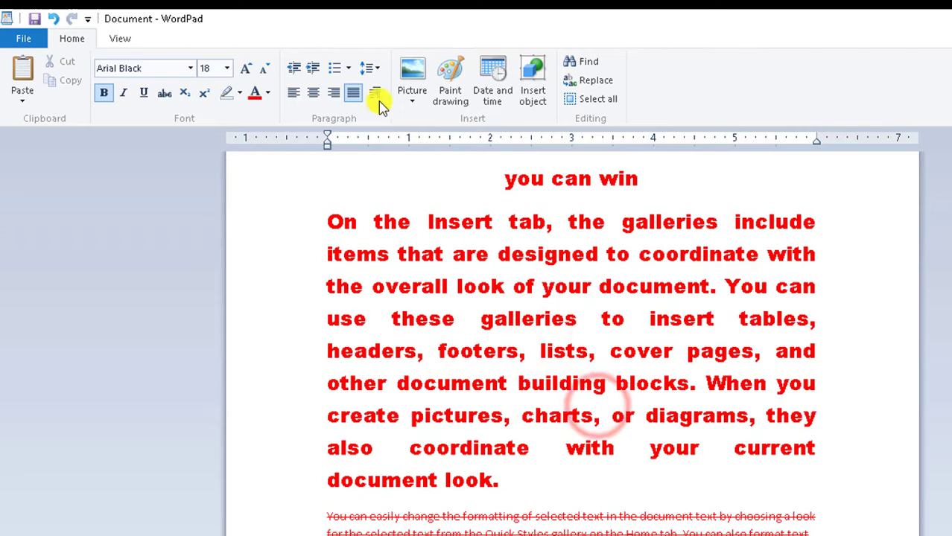
click(356, 102)
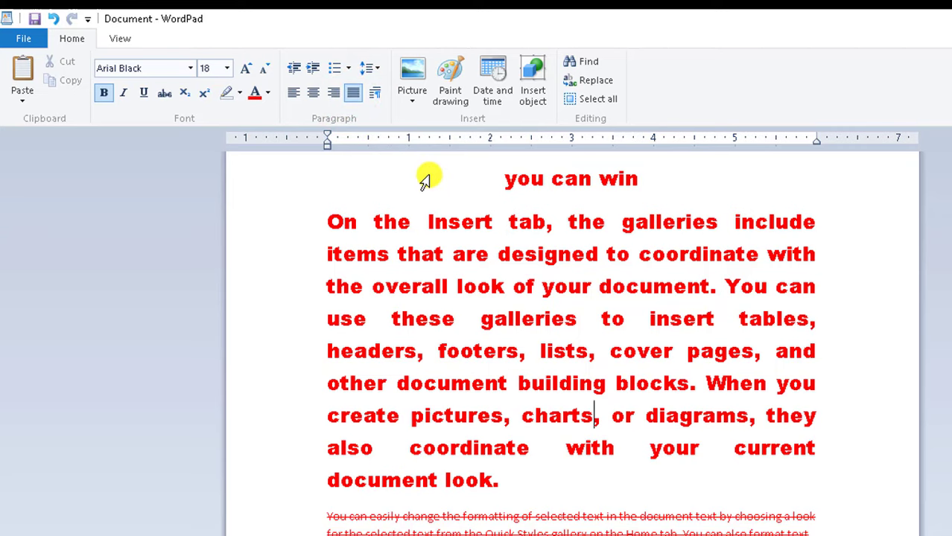
click(376, 95)
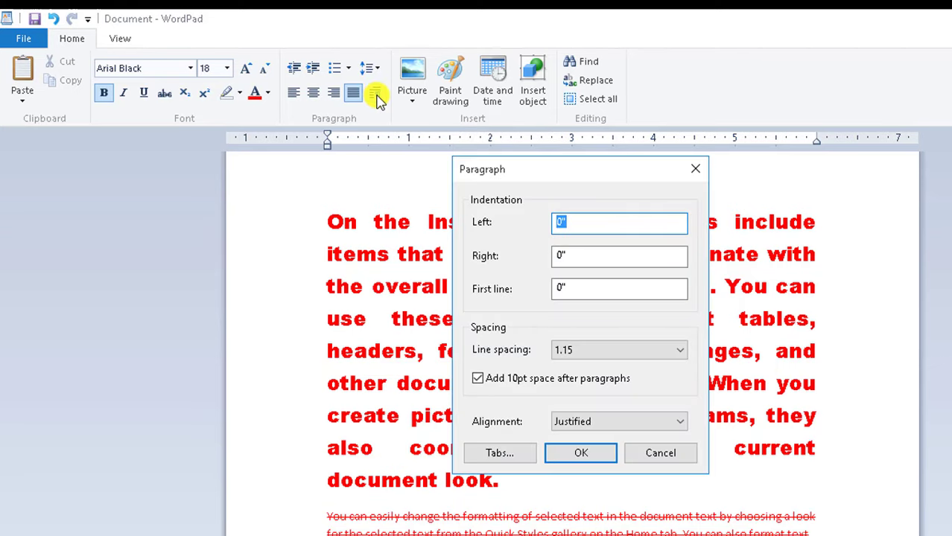
drag(485, 169, 546, 149)
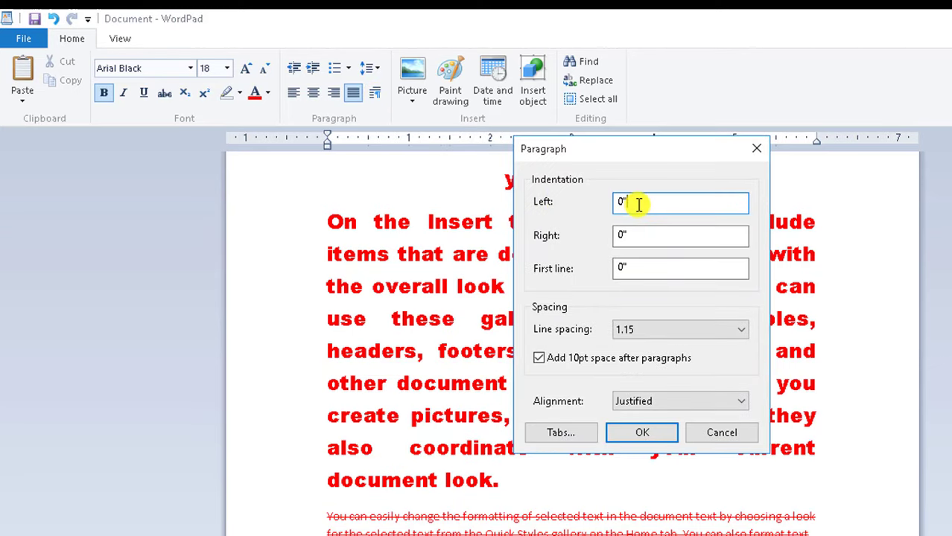
click(631, 270)
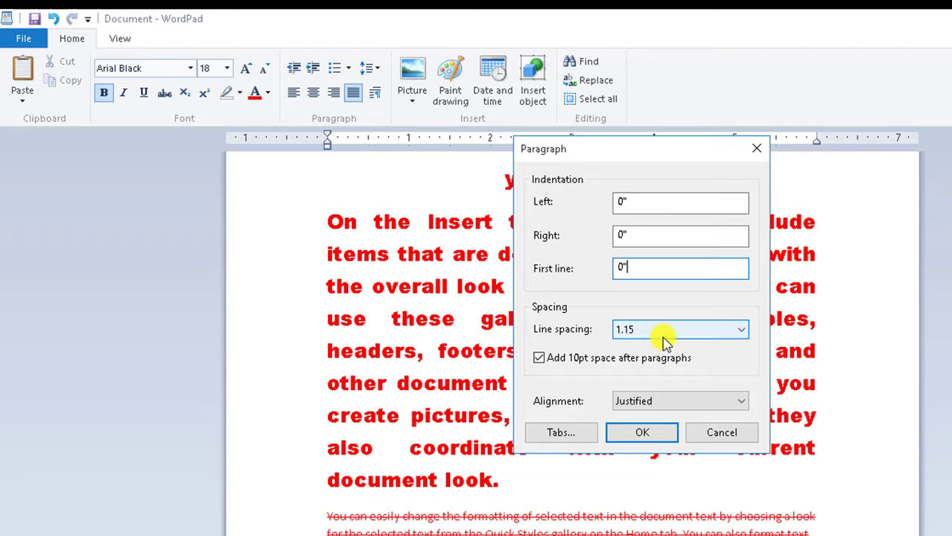
click(740, 440)
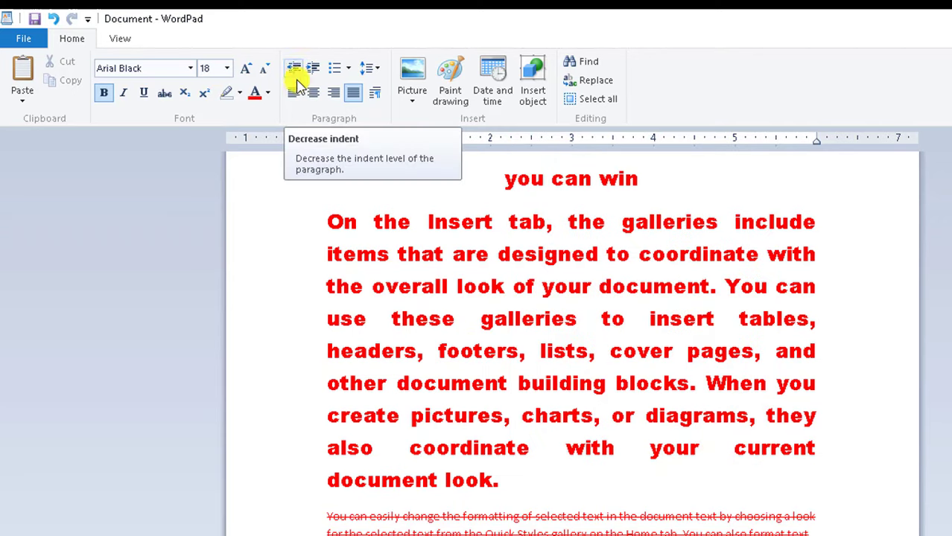
click(355, 234)
click(293, 67)
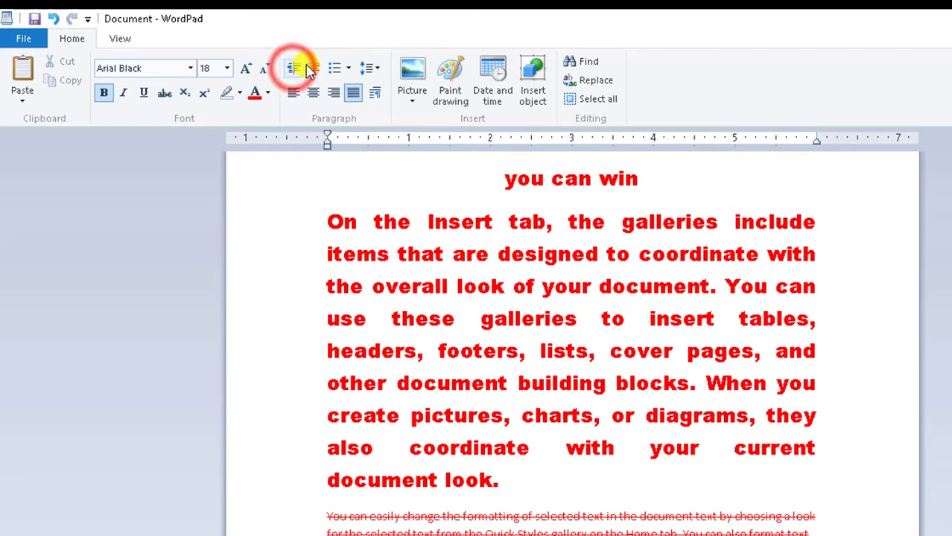
click(307, 67)
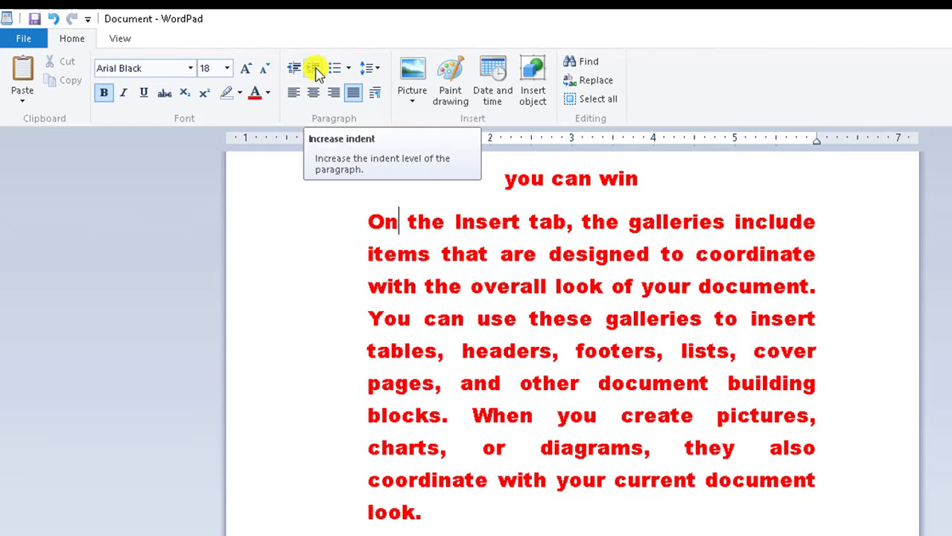
click(316, 67)
click(316, 67)
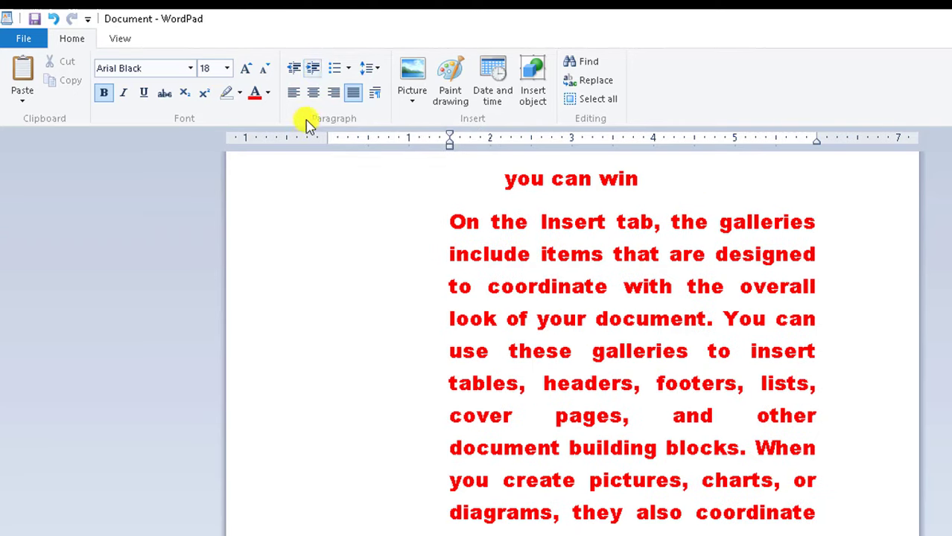
click(313, 67)
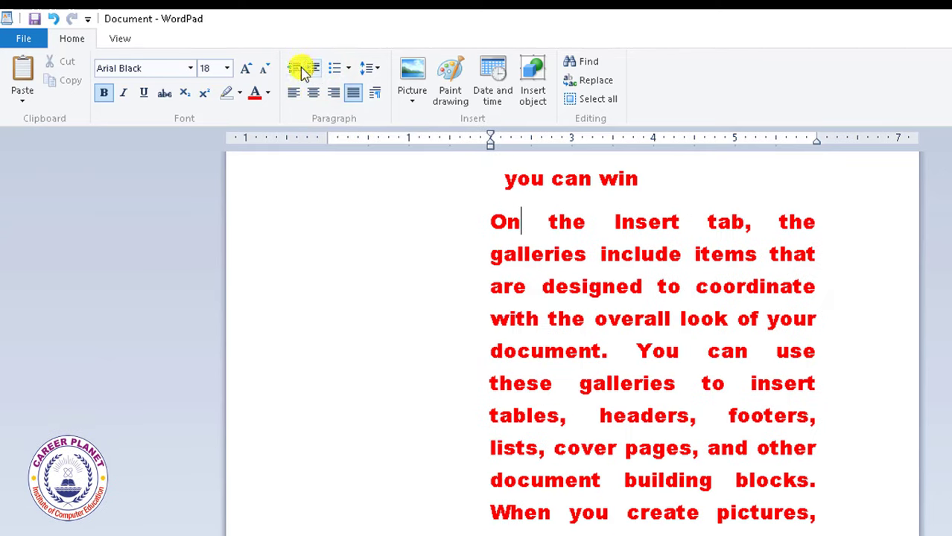
double_click(294, 70)
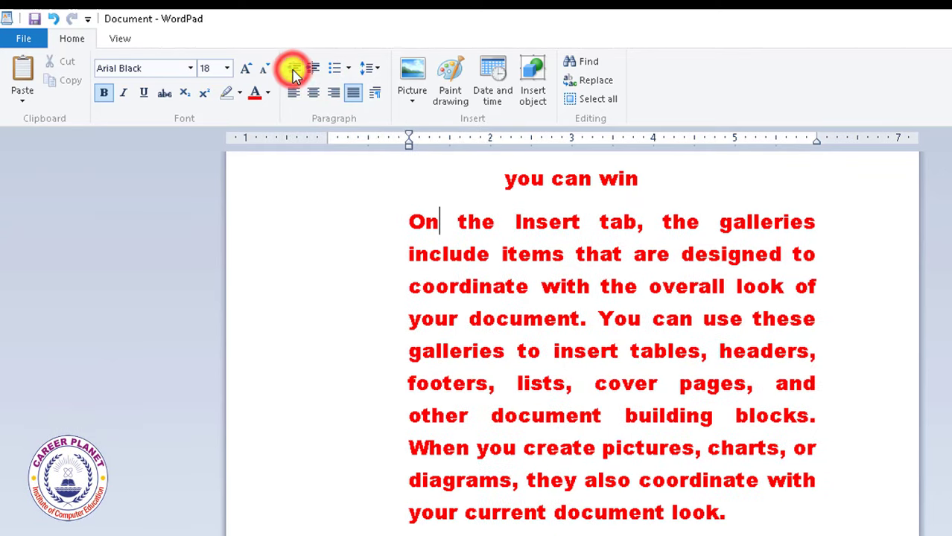
click(294, 70)
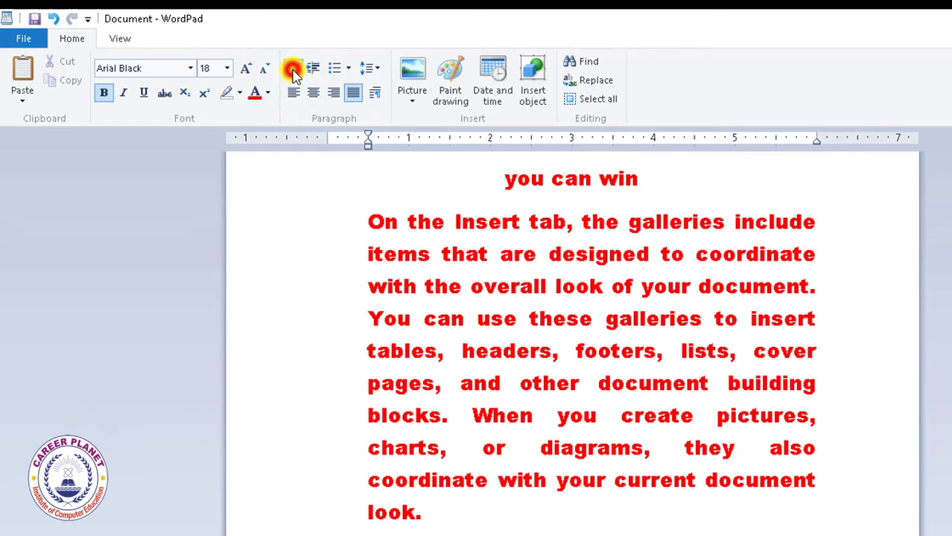
click(294, 70)
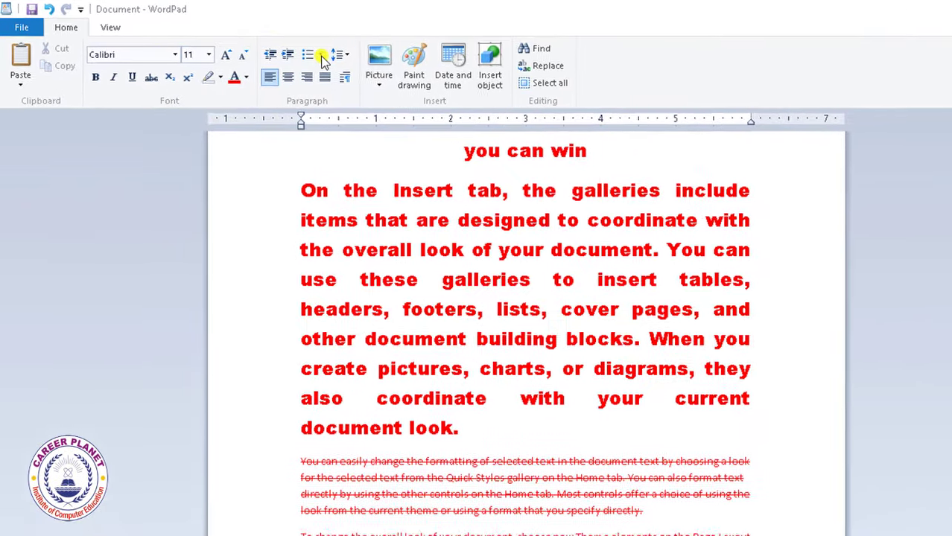
click(290, 54)
click(290, 53)
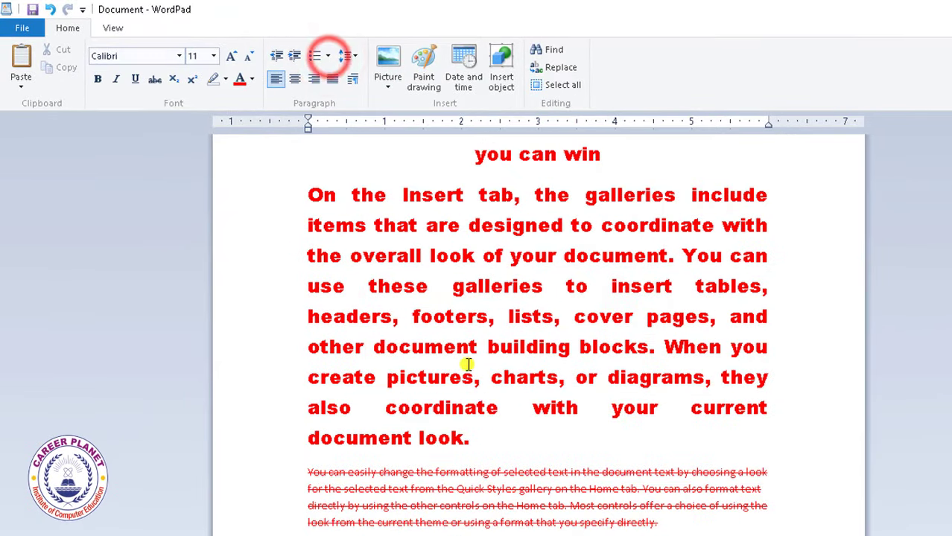
click(467, 362)
Turn the computer, keyboard and Mouse lines into a bulleted list.
scroll(467, 362, down, 5)
scroll(467, 364, down, 1)
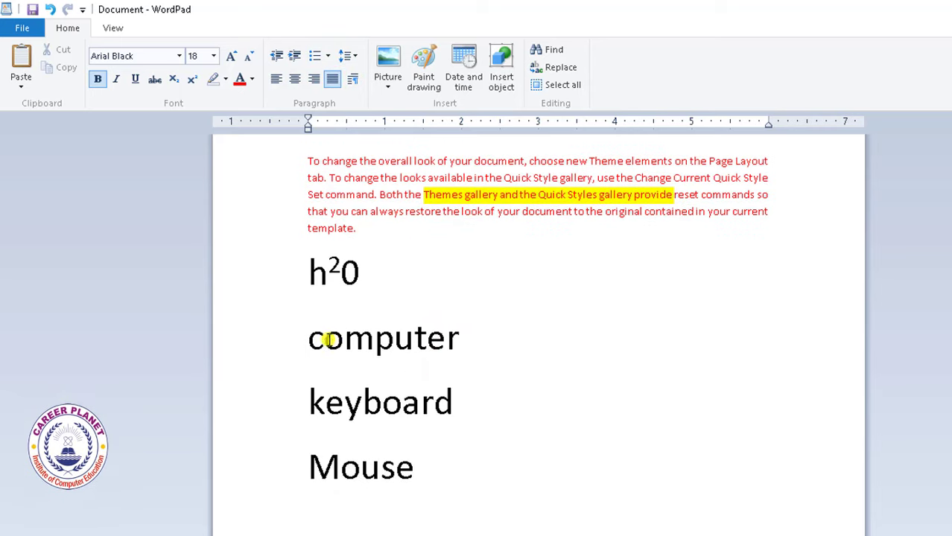
mouse_move(310, 335)
mouse_down()
mouse_move(480, 418)
mouse_move(473, 453)
mouse_up()
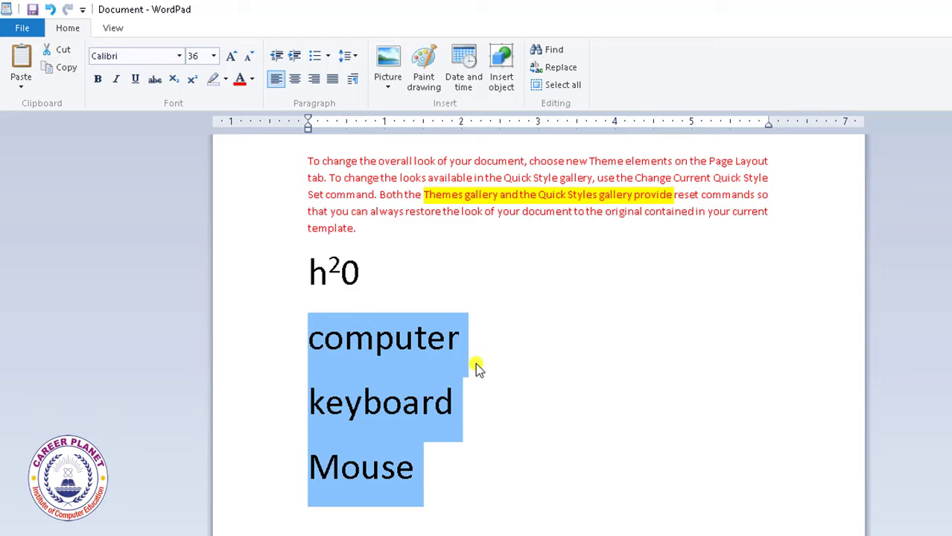
click(328, 56)
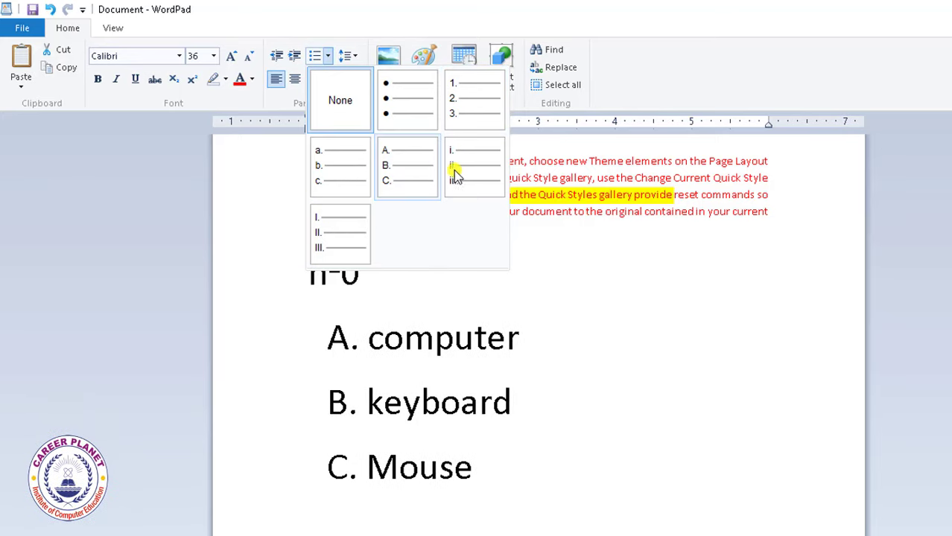
click(411, 109)
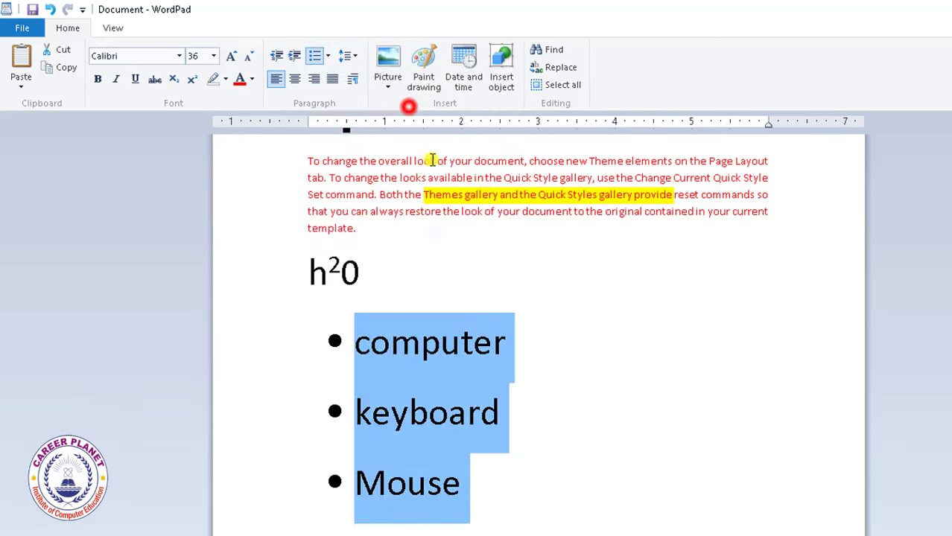
Add bullet items kljljlfsd, dfgkdjfg and lkjkjk after Mouse.
click(484, 488)
scroll(485, 487, down, 1)
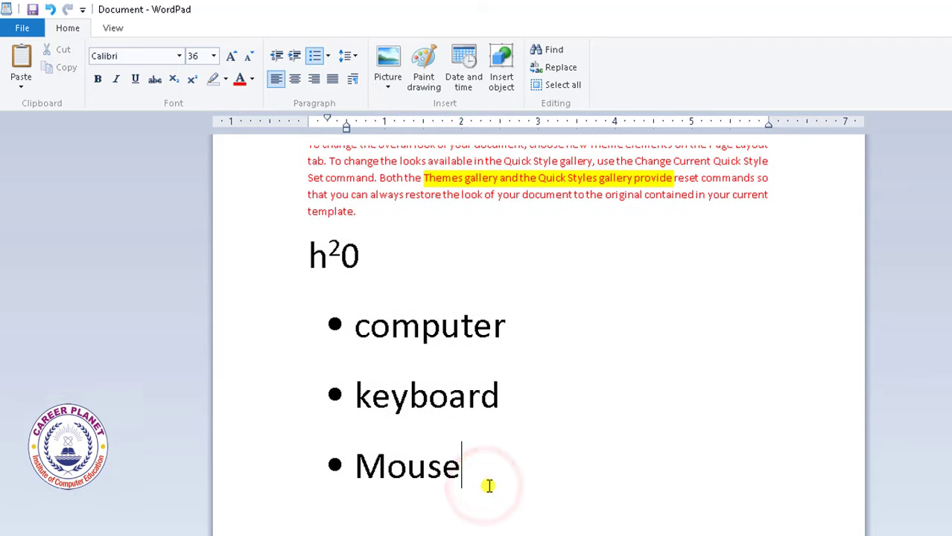
key(Return)
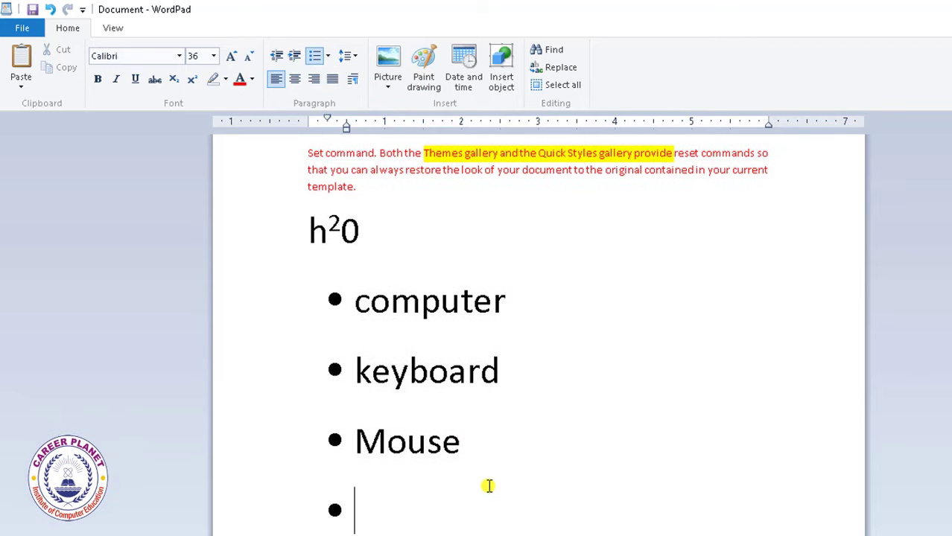
text(kljljlfsd)
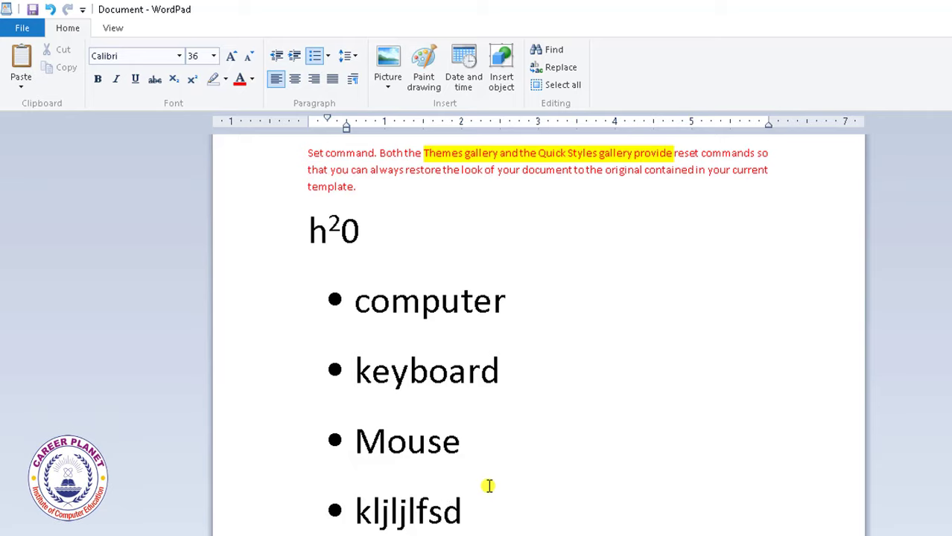
key(Return)
text(kdjfg)
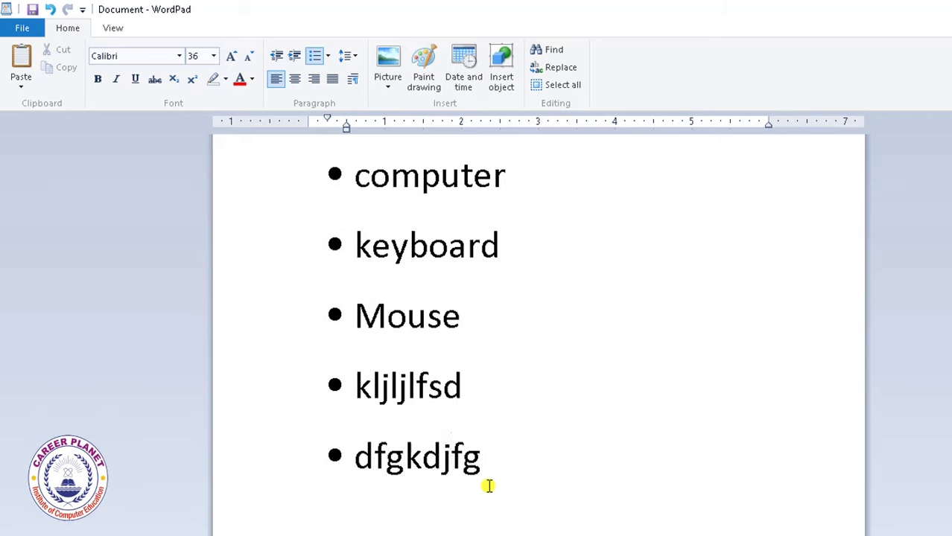
key(Return)
text(lk)
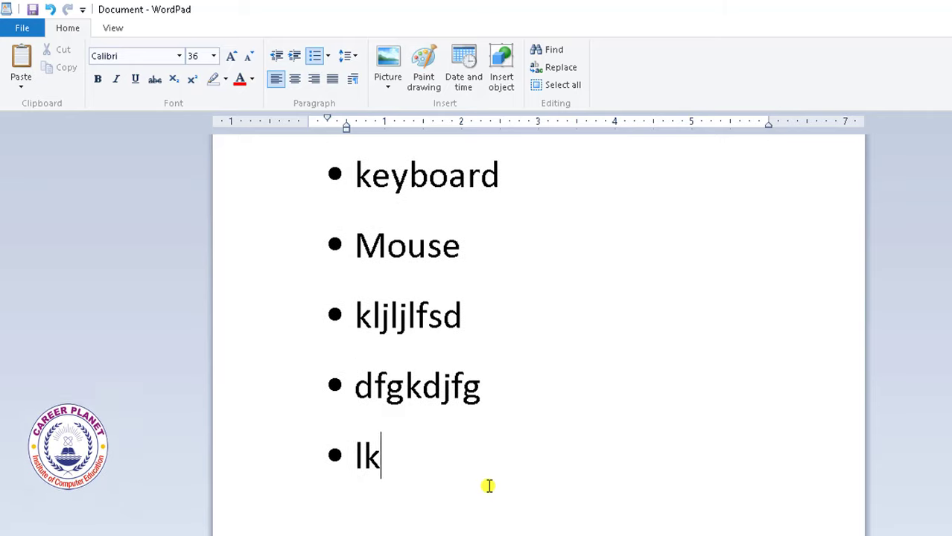
text(jkjk)
key(Return)
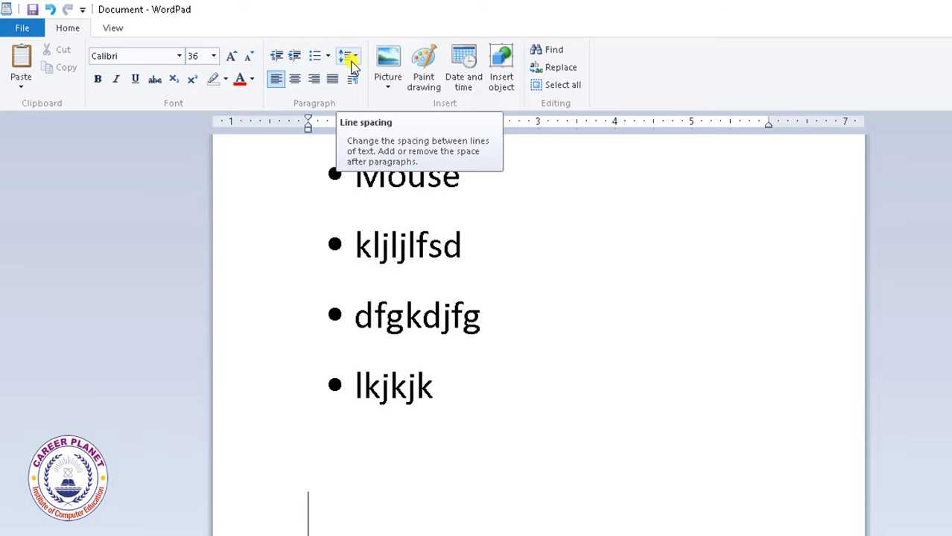
scroll(389, 271, up, 5)
scroll(389, 271, up, 10)
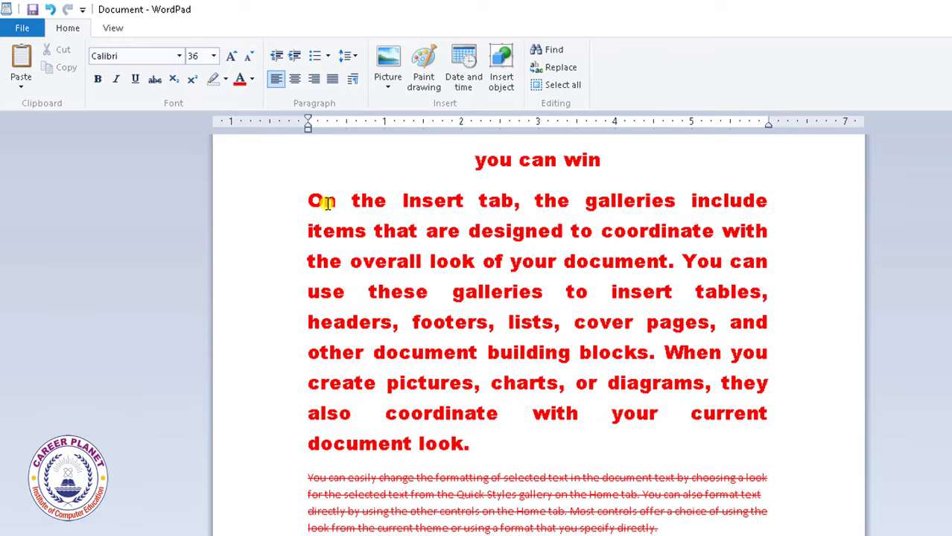
Select the red paragraph and try line spacing 1.5, 1.0 and 2, ending at 1.0.
drag(326, 204, 507, 438)
click(347, 58)
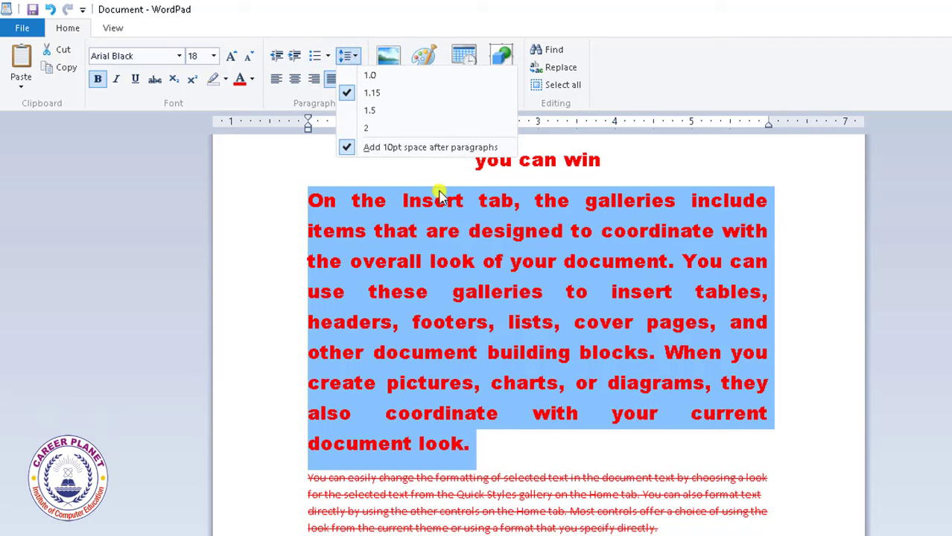
click(387, 112)
click(355, 59)
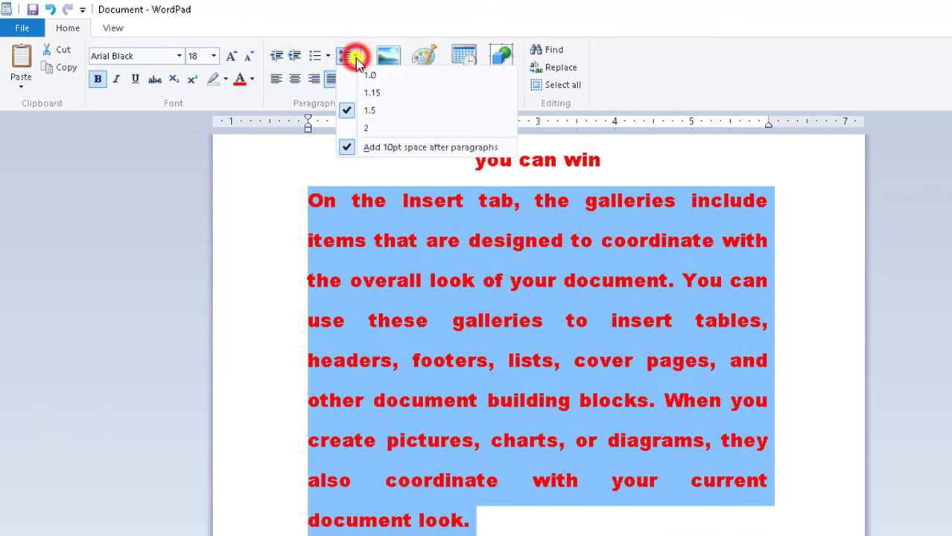
click(369, 75)
click(354, 59)
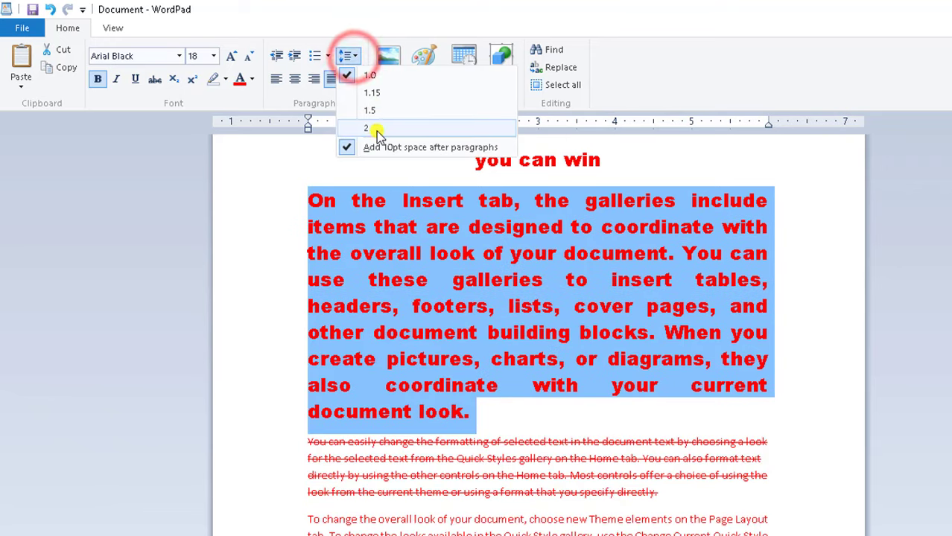
click(376, 129)
click(355, 58)
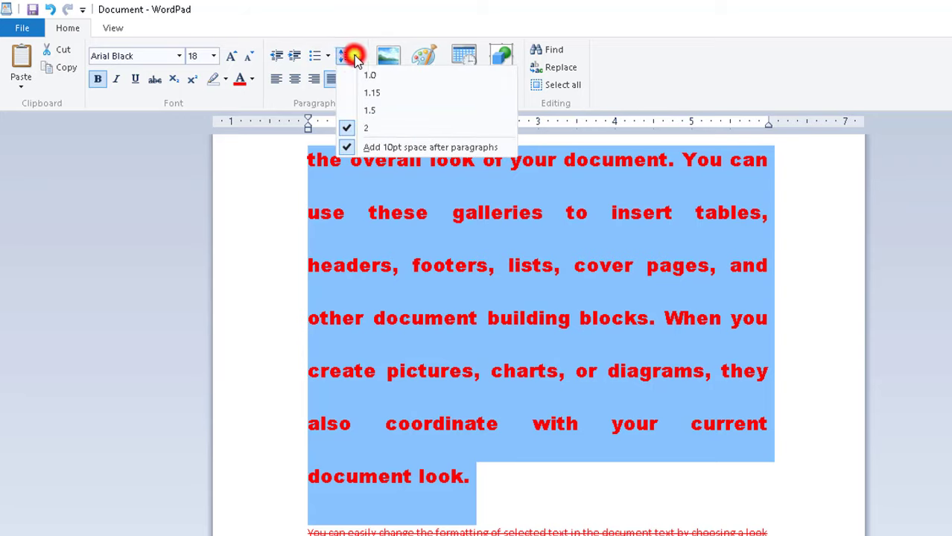
click(367, 75)
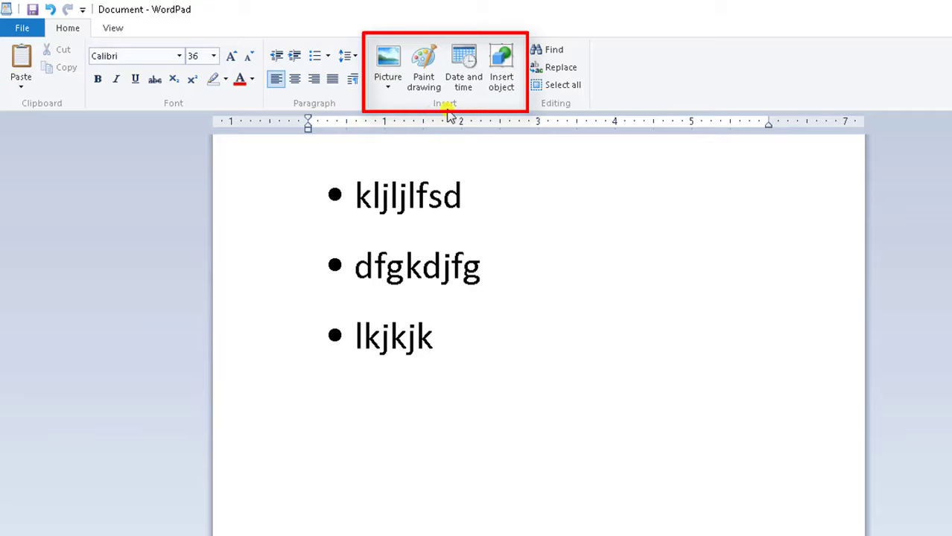
Insert the 'shortcut' image from the Pictures folder below the lkjkjk bullet.
click(387, 88)
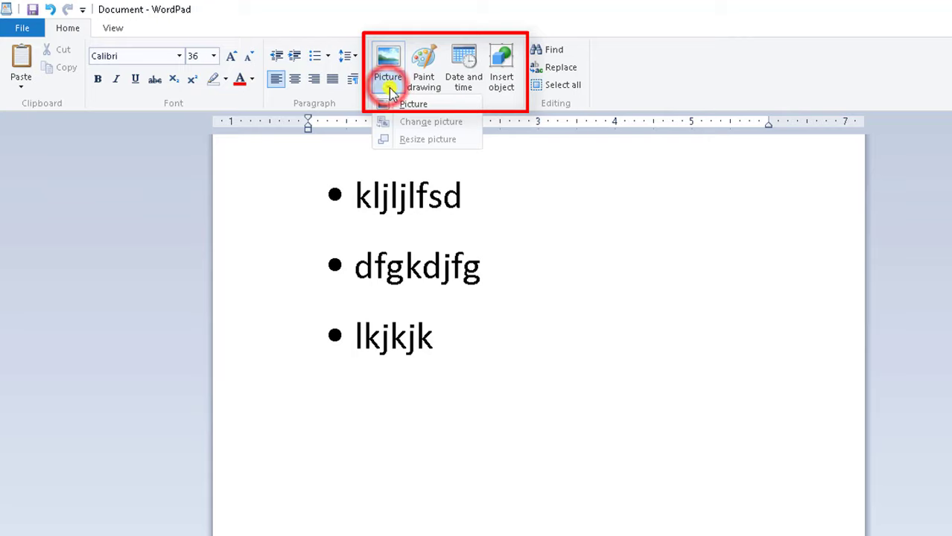
click(397, 105)
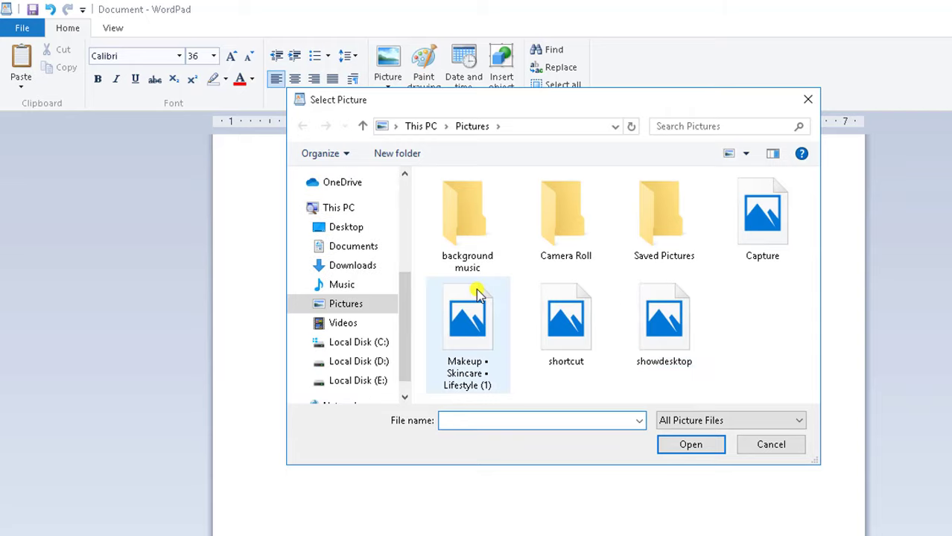
click(562, 326)
click(680, 445)
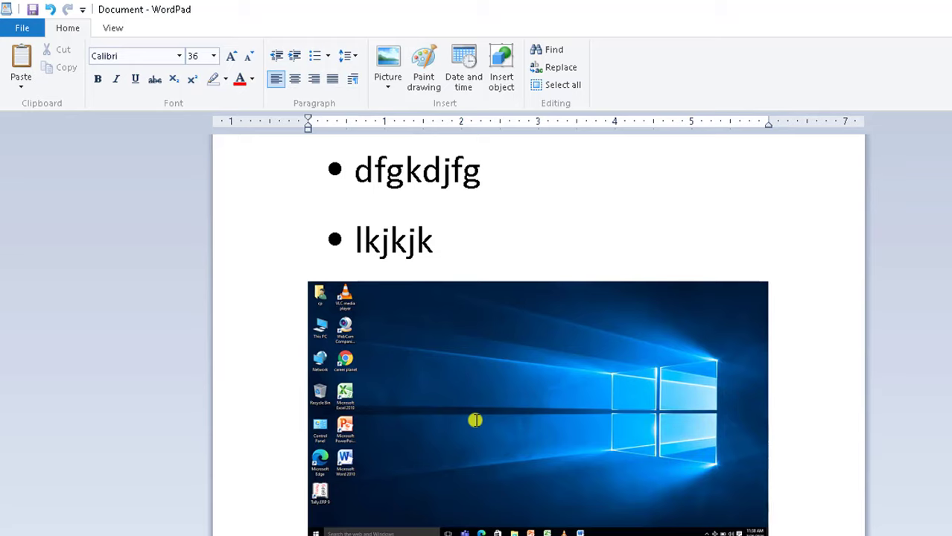
scroll(475, 420, down, 3)
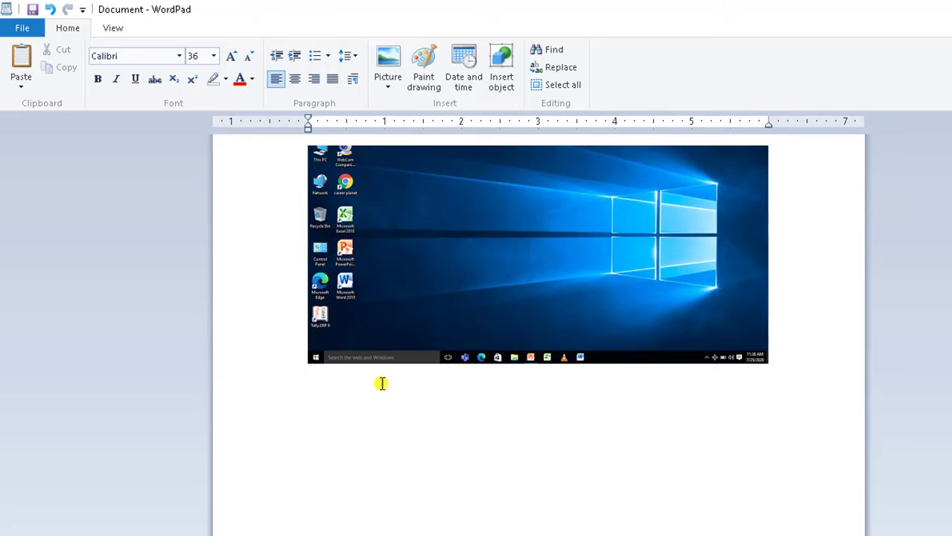
Embed a Paint drawing of a short black stroke and start a new line below it.
click(428, 72)
drag(53, 190, 85, 146)
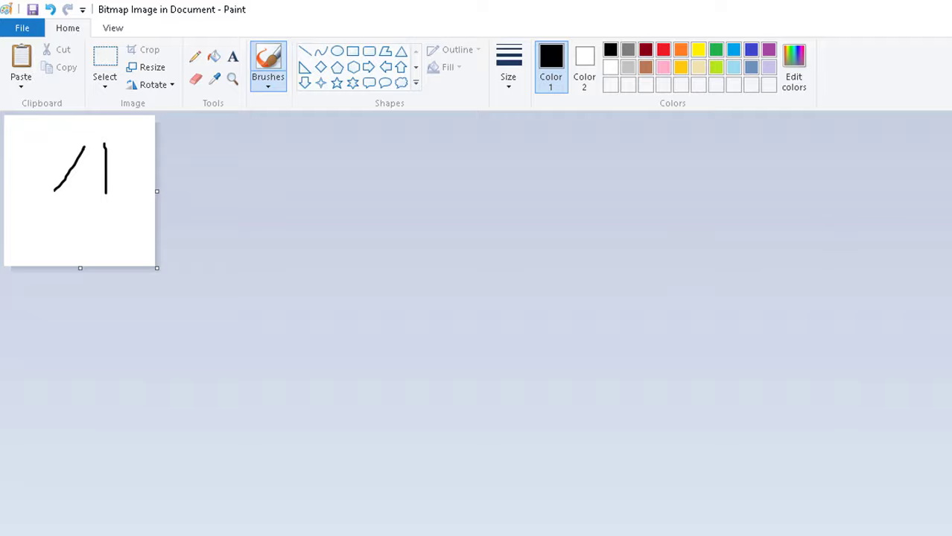
click(781, 257)
key(Return)
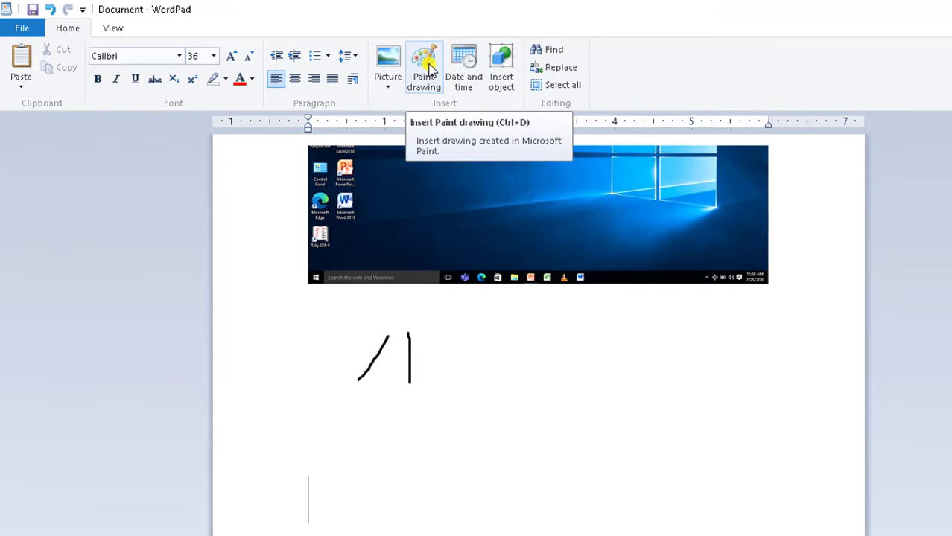
Embed a second Paint drawing of a large pentagon, filled black and then red.
click(430, 91)
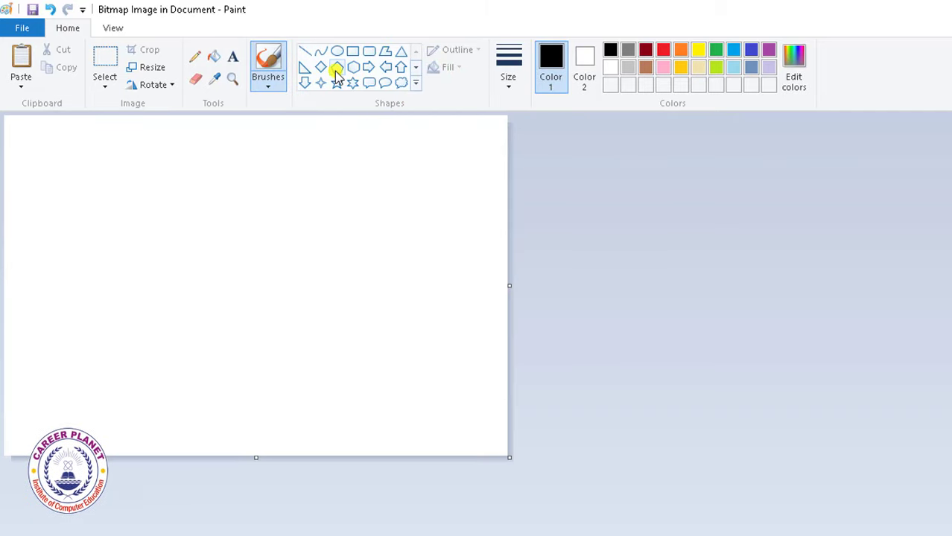
click(336, 69)
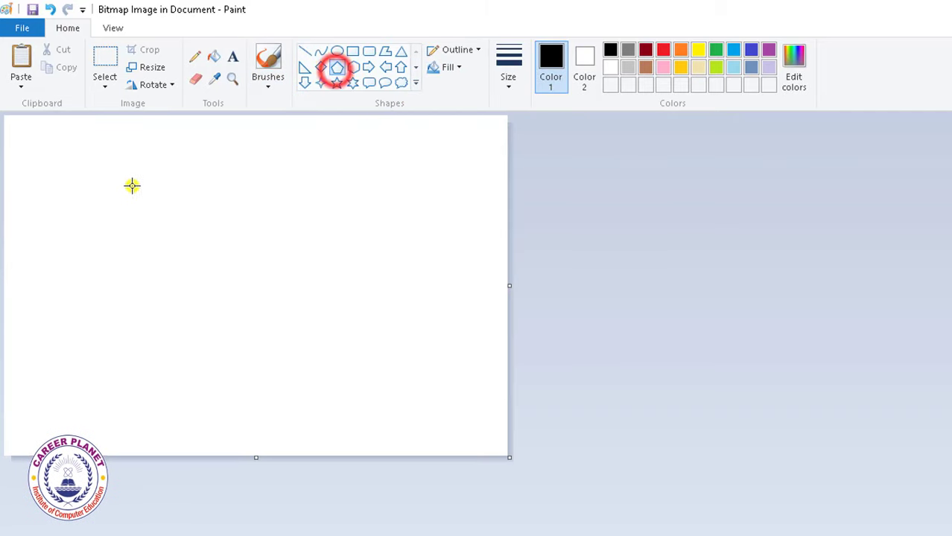
drag(134, 171, 318, 364)
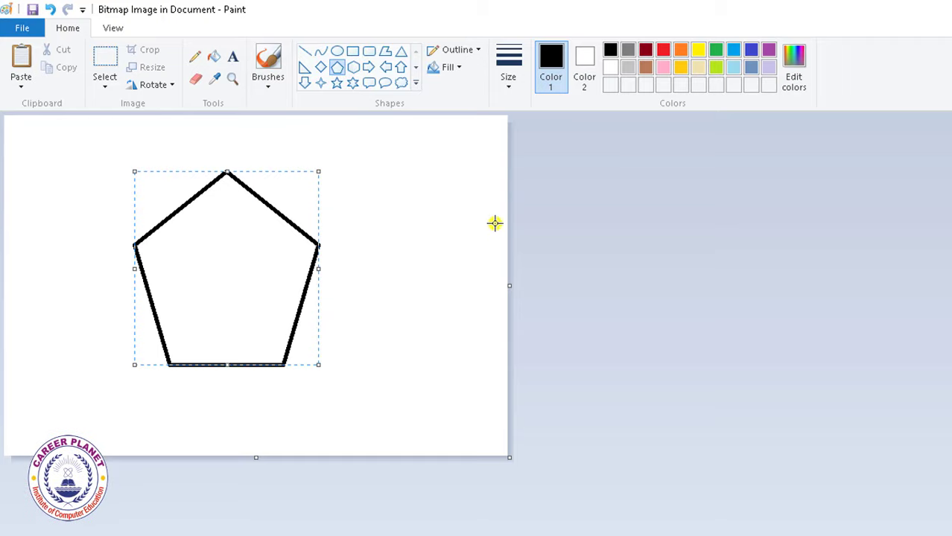
click(214, 57)
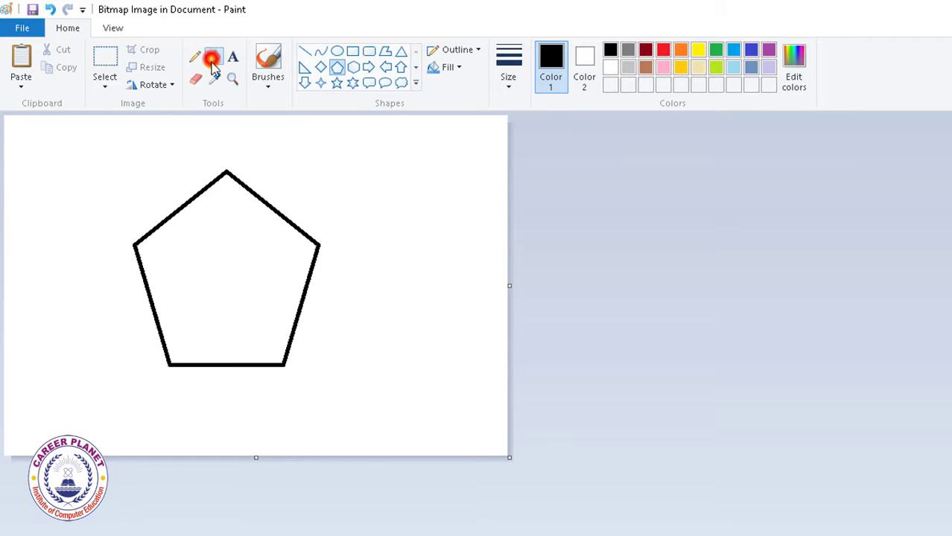
click(227, 257)
click(663, 50)
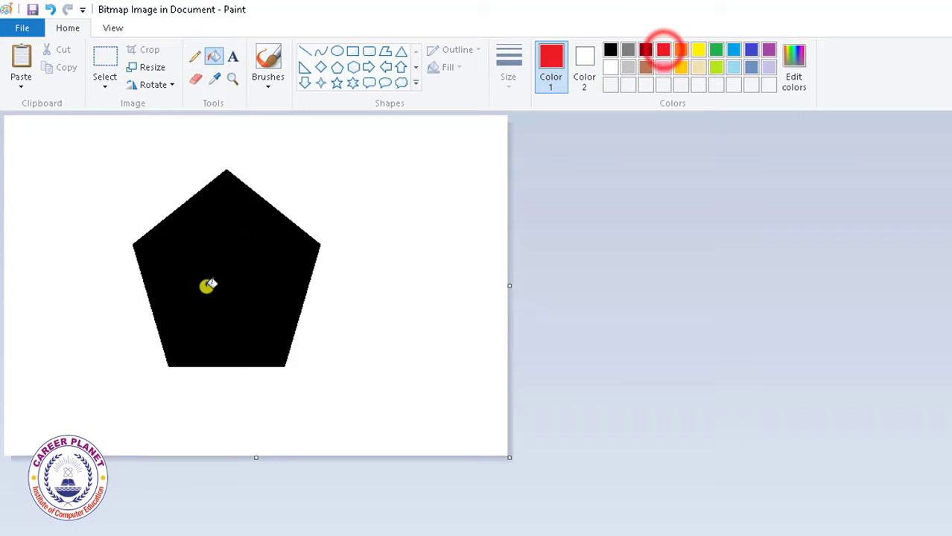
click(208, 285)
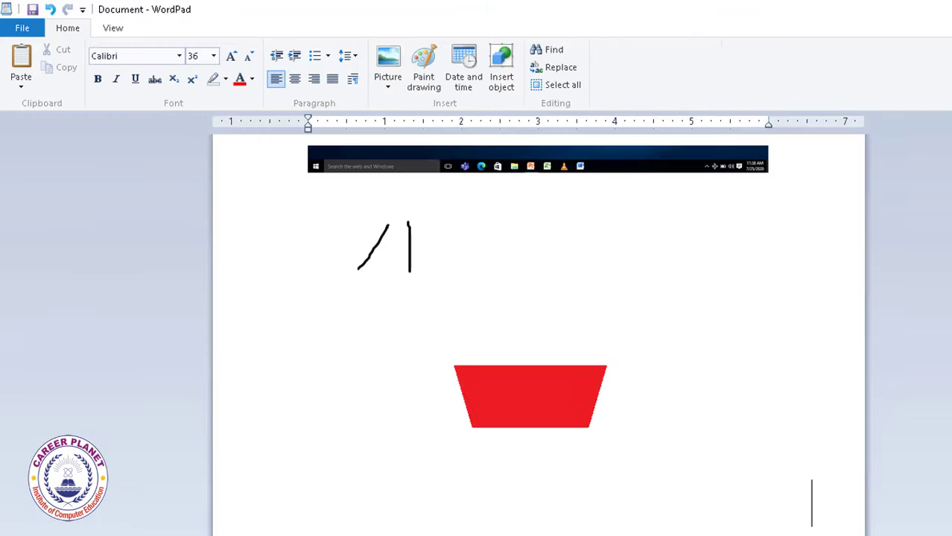
Select the embedded picture, stroke drawing and pentagon objects in turn, then deselect.
scroll(426, 442, down, 1)
click(490, 347)
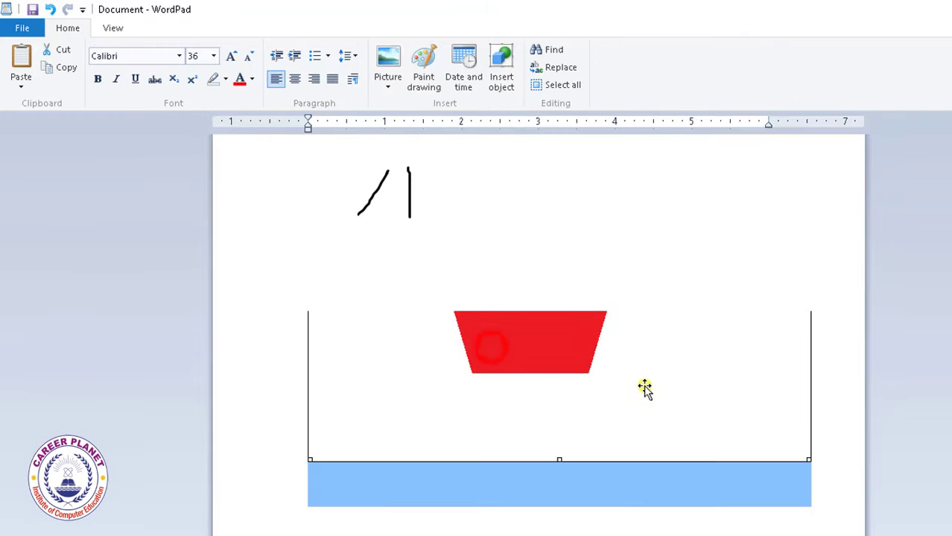
scroll(644, 387, up, 5)
click(614, 409)
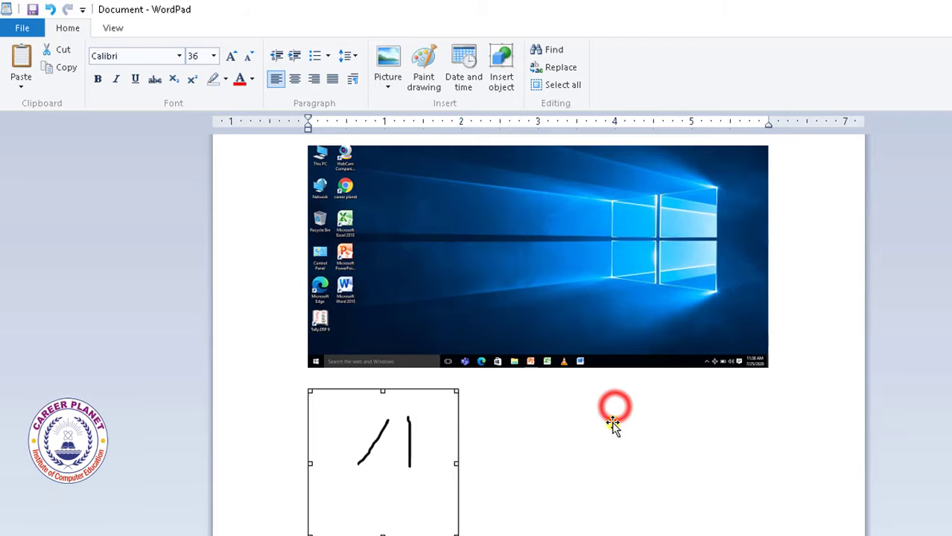
scroll(612, 410, down, 2)
scroll(610, 422, down, 2)
scroll(614, 426, down, 1)
click(487, 462)
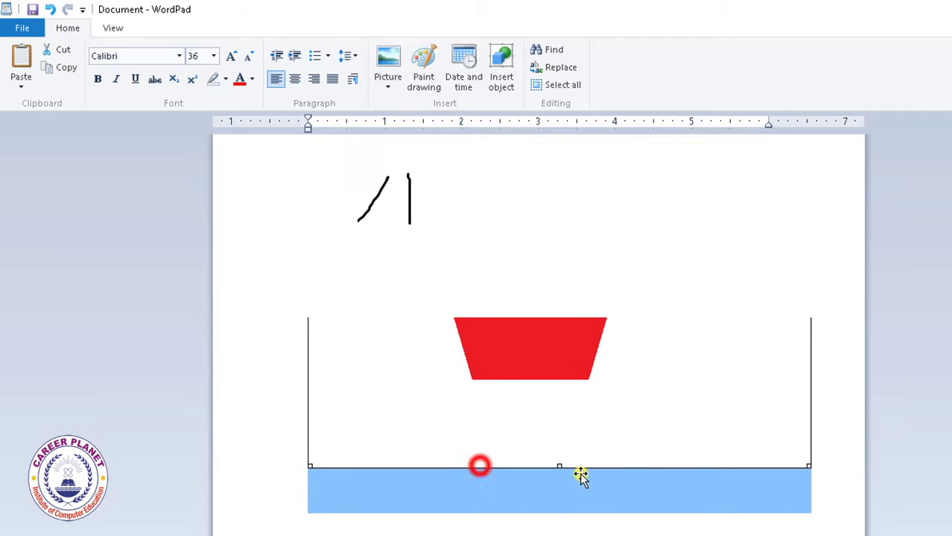
click(610, 399)
click(272, 266)
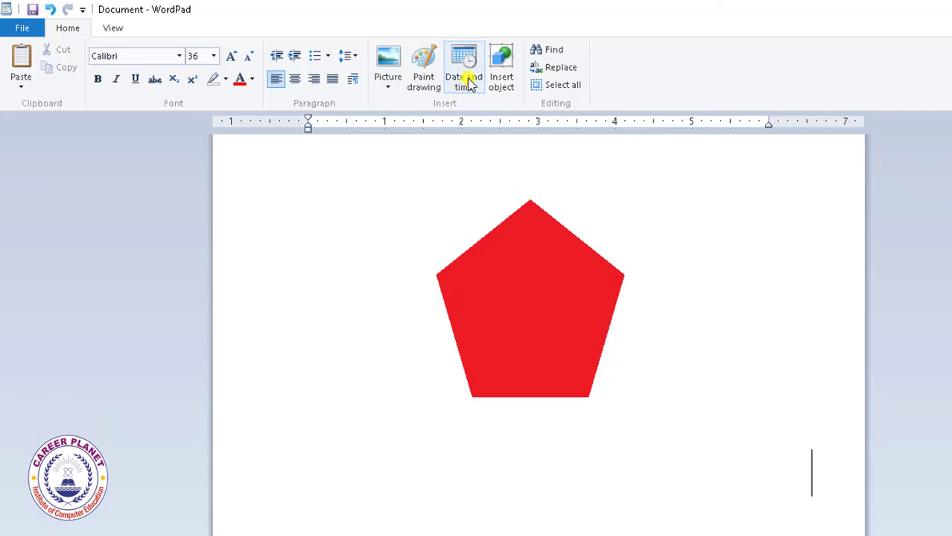
Insert the date in 'Thursday, 6 August, 2020' format right after h²0.
scroll(716, 191, up, 1)
scroll(647, 223, up, 3)
scroll(647, 223, down, 8)
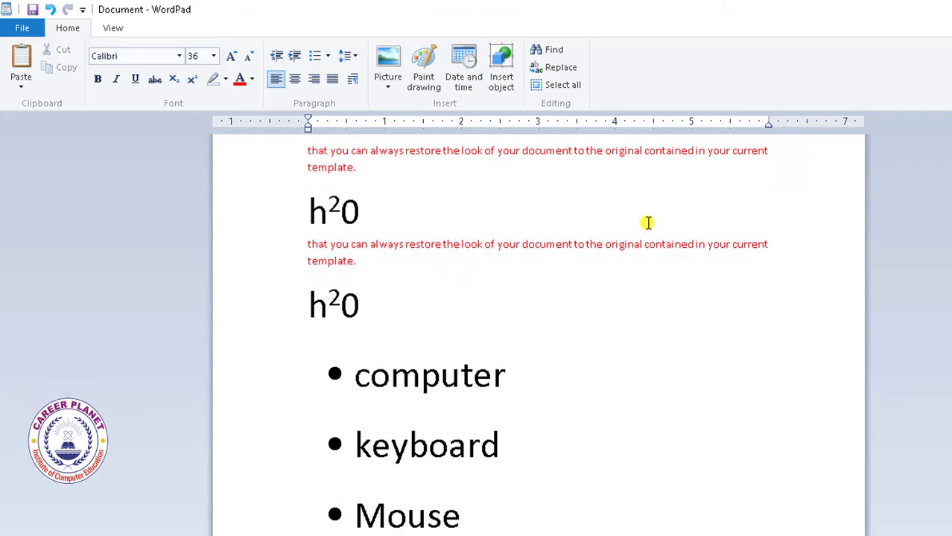
click(461, 68)
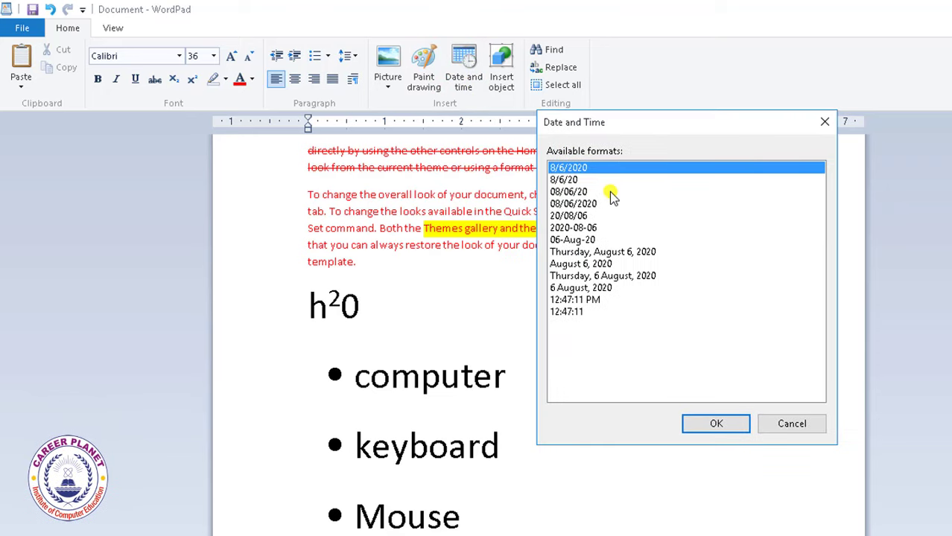
click(622, 276)
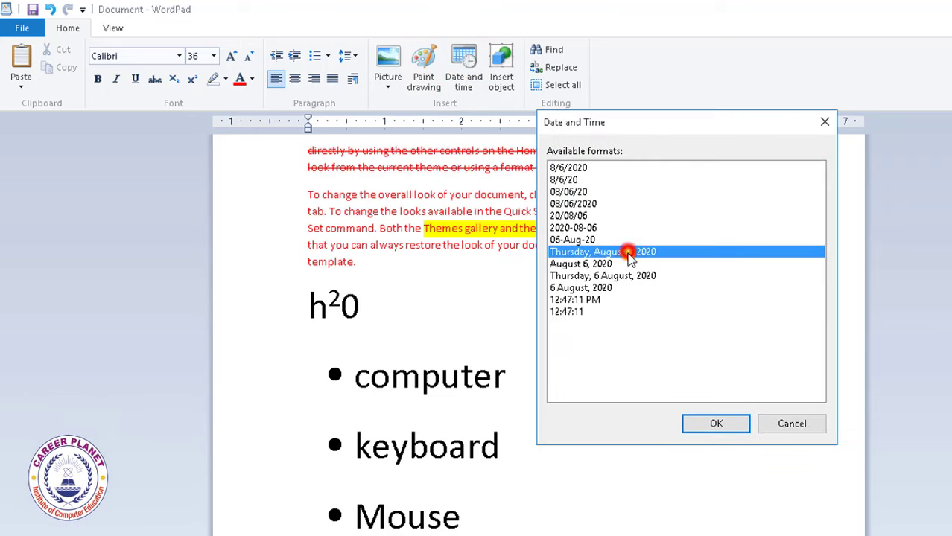
click(715, 426)
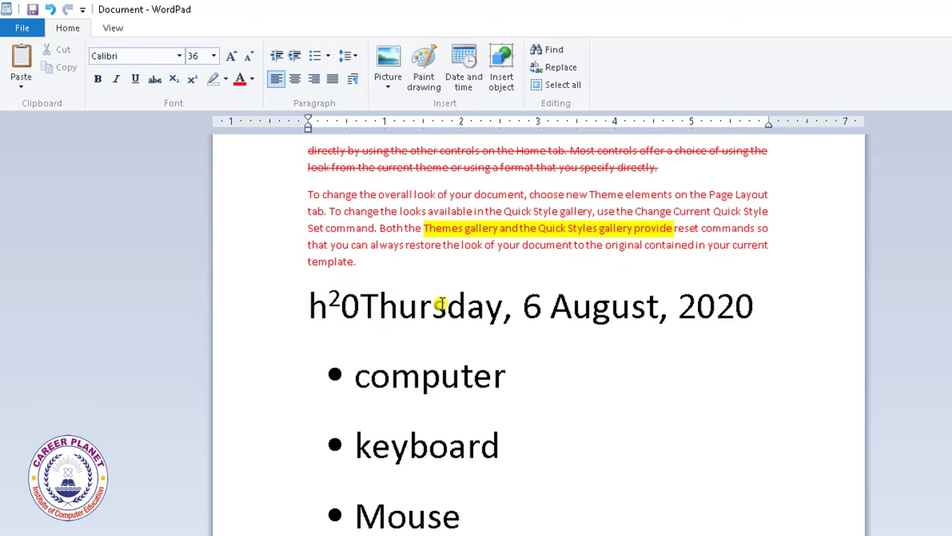
Add an empty line after the date, then reopen and cancel the Date and time dialog.
click(474, 68)
click(775, 311)
key(Return)
click(458, 74)
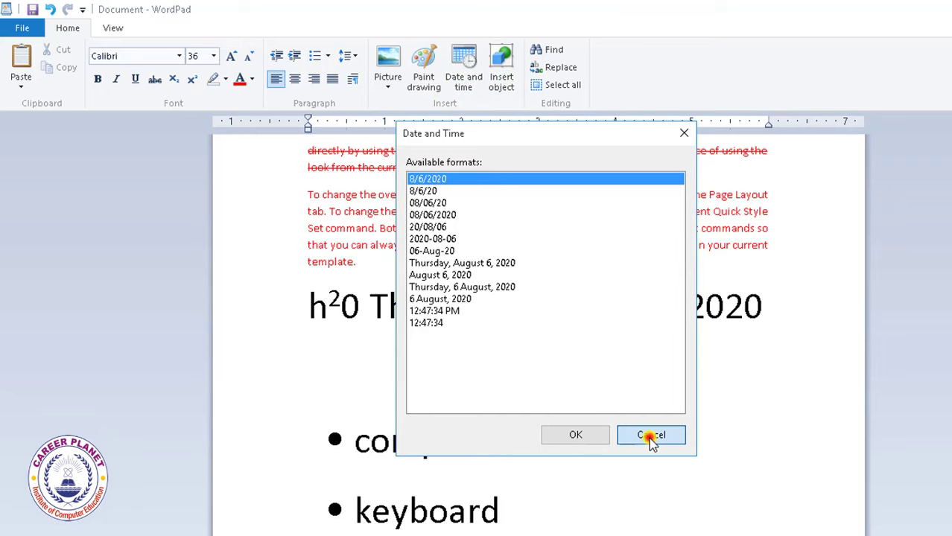
click(650, 436)
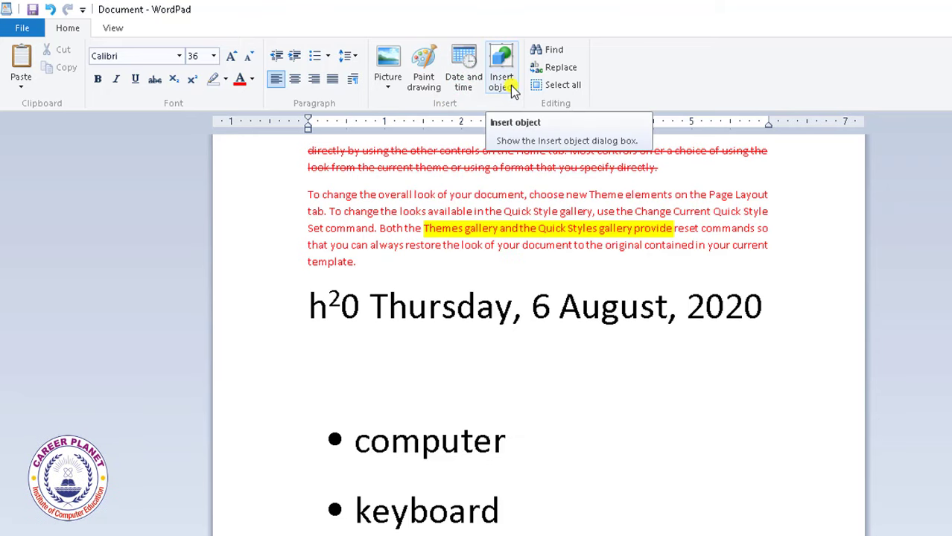
click(510, 86)
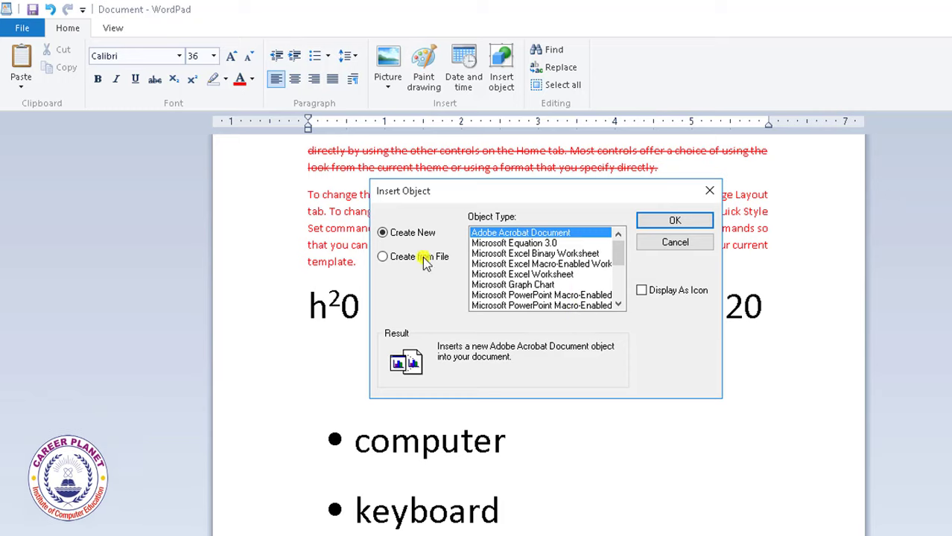
click(619, 306)
click(618, 307)
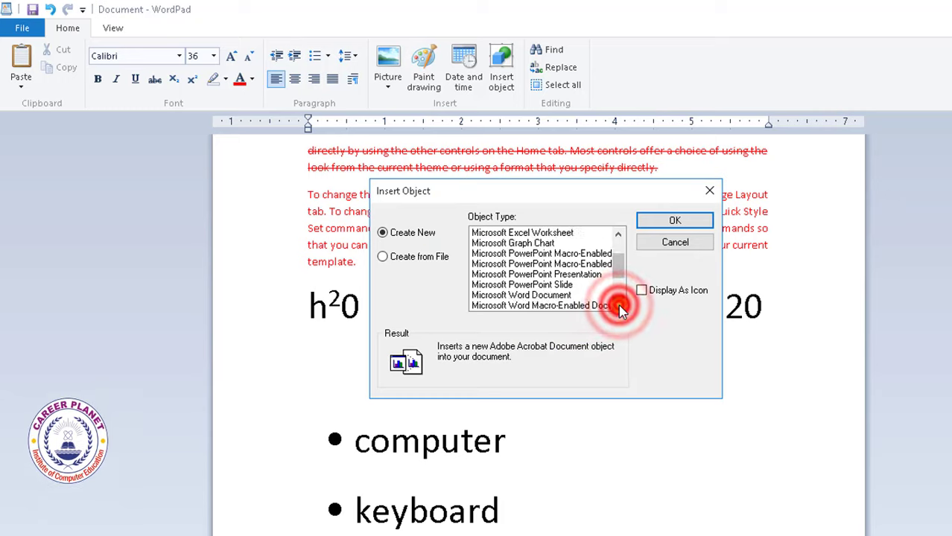
click(618, 306)
click(619, 306)
click(618, 306)
click(618, 306)
click(618, 306)
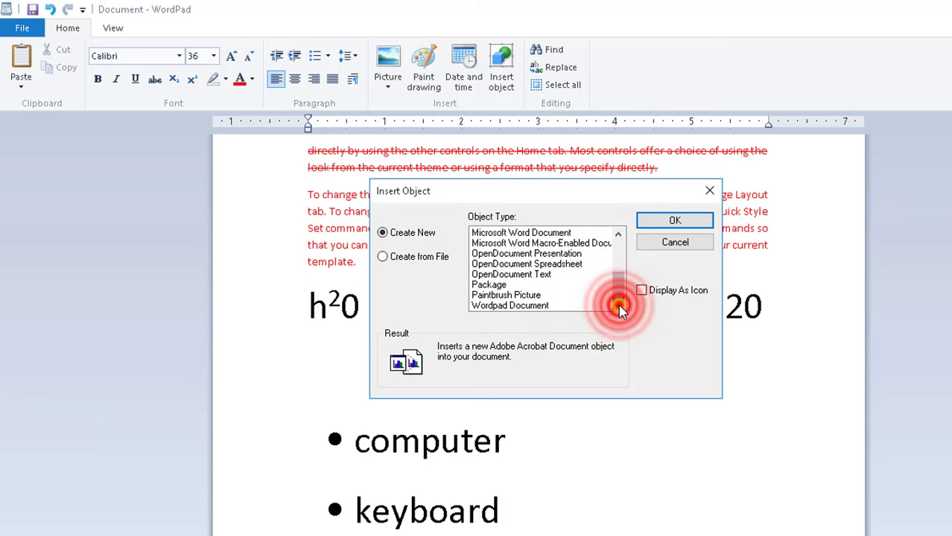
drag(621, 270, 620, 250)
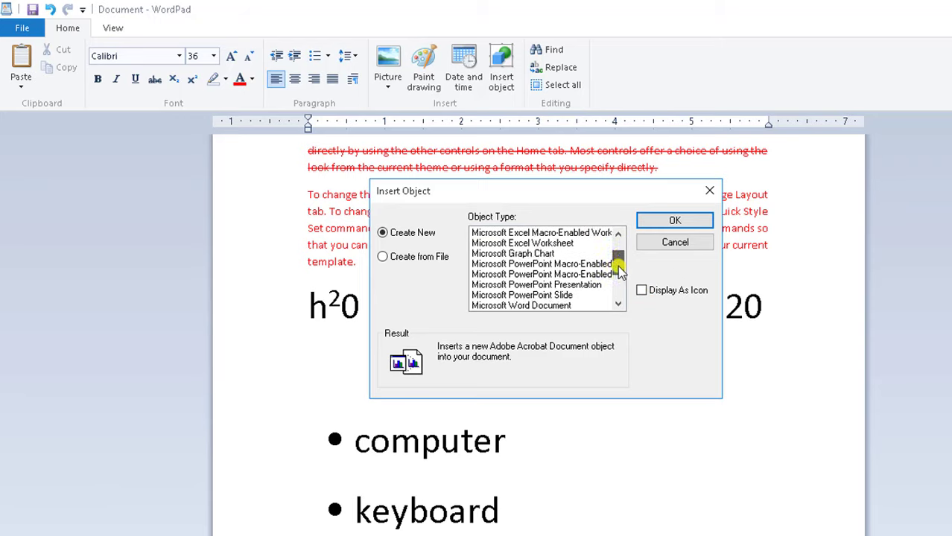
mouse_move(621, 256)
mouse_down()
mouse_move(619, 297)
mouse_move(623, 256)
mouse_move(622, 270)
mouse_up()
drag(621, 271, 621, 282)
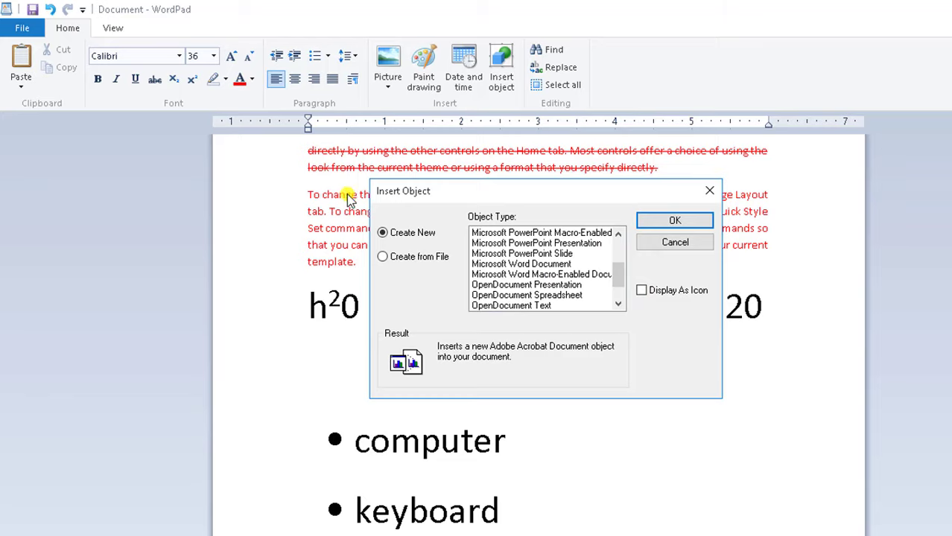
click(686, 248)
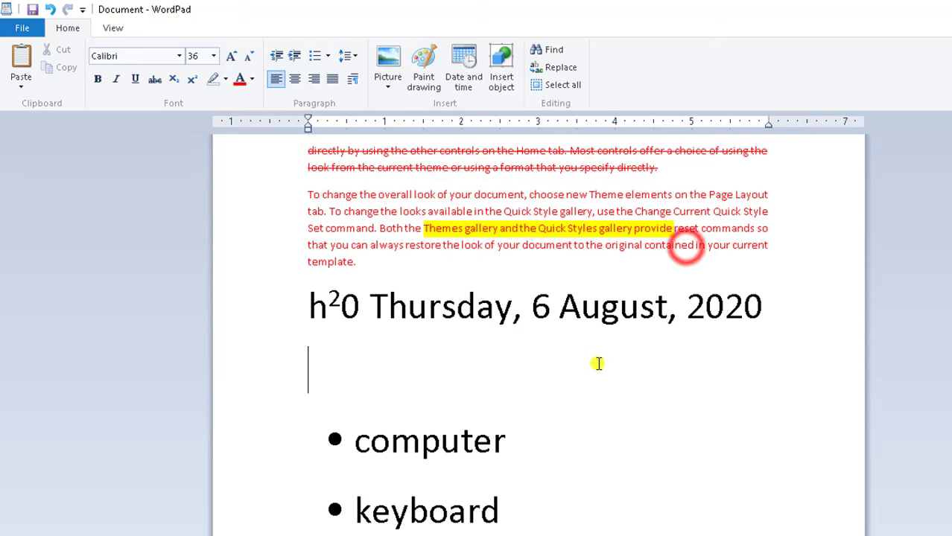
click(563, 50)
click(297, 296)
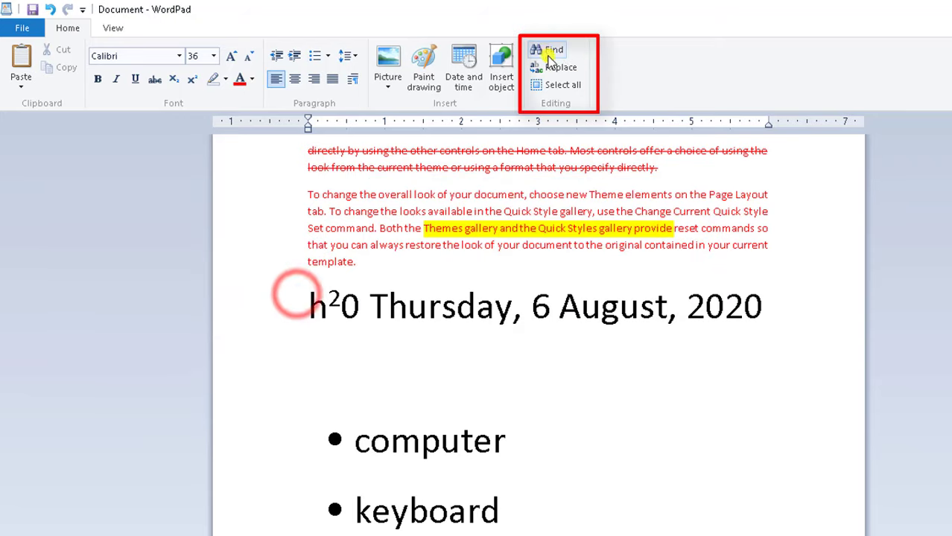
click(568, 86)
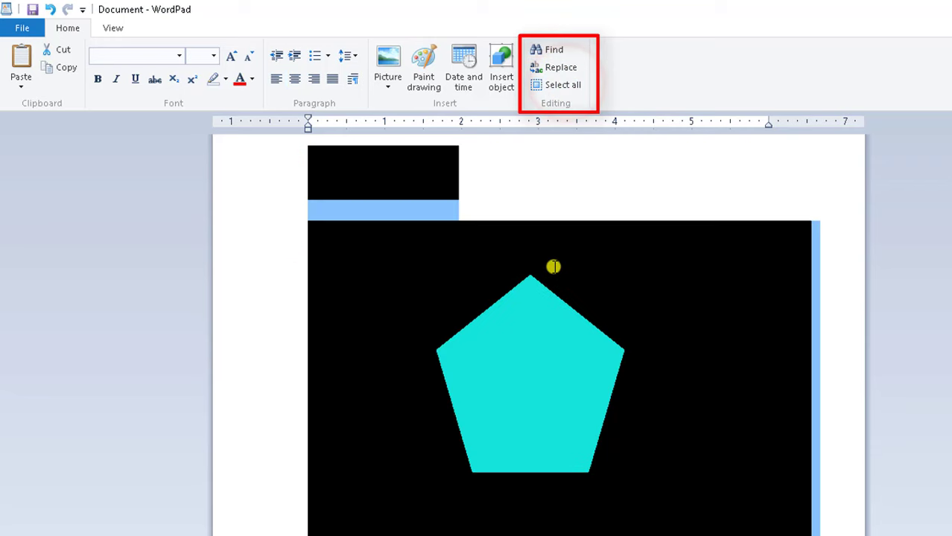
scroll(554, 267, up, 5)
scroll(554, 267, up, 5)
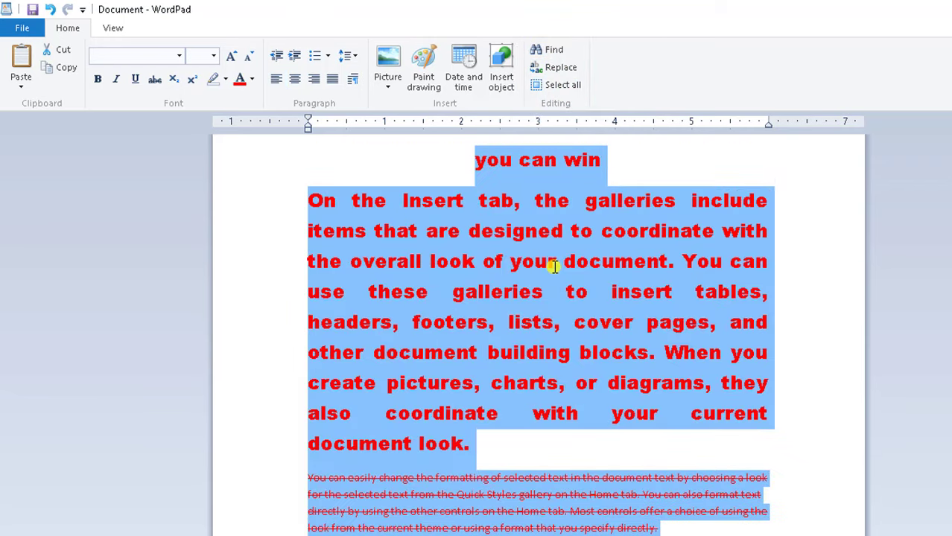
click(554, 267)
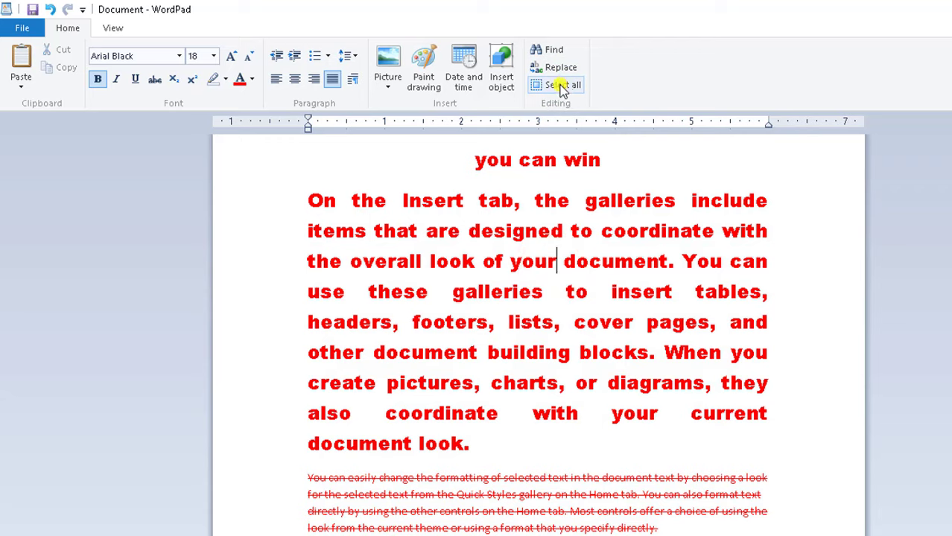
Show the View options and zoom in on the document three times.
click(119, 30)
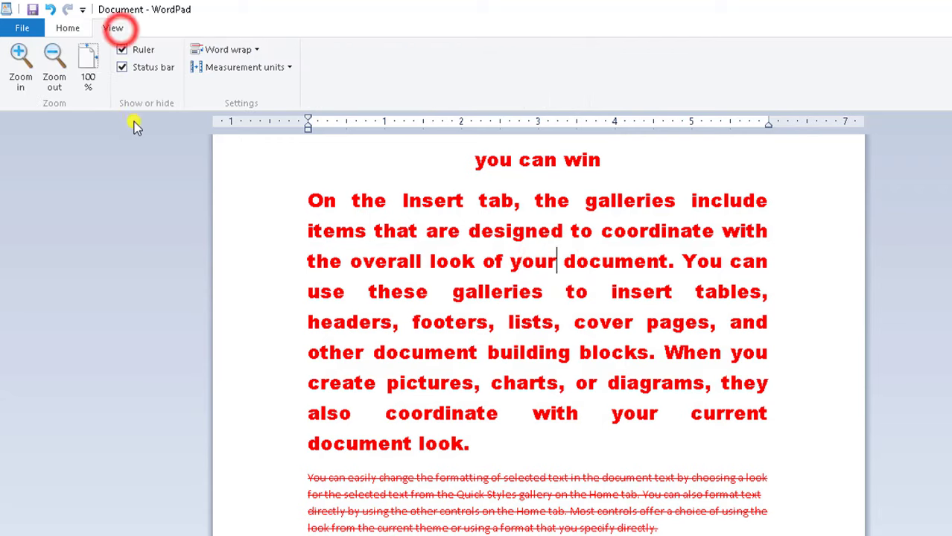
click(21, 67)
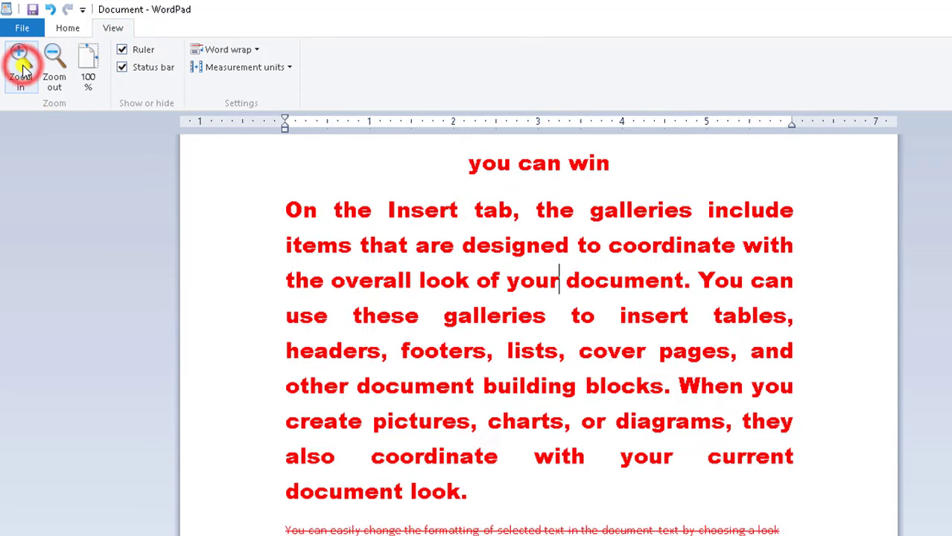
click(21, 67)
click(21, 67)
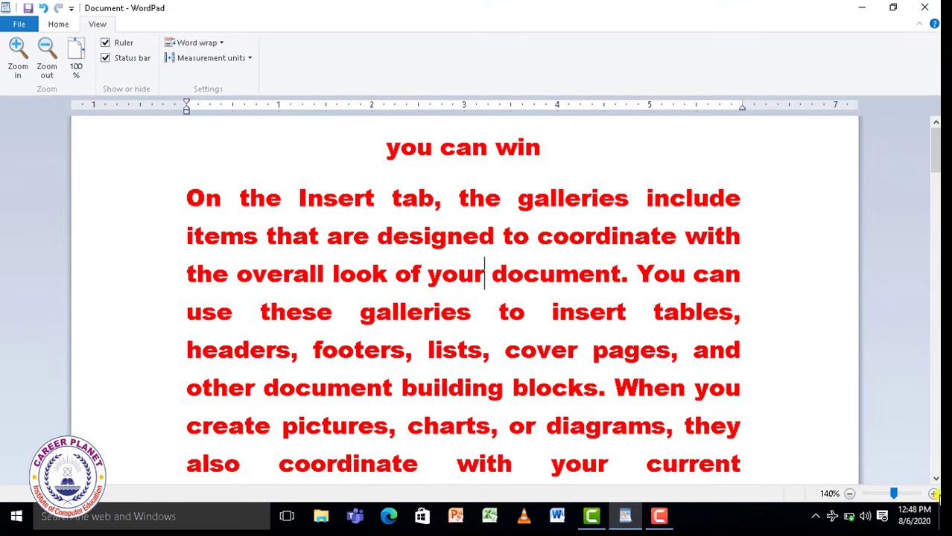
Enlarge the page to 180% with the status-bar zoom, zoom back out, then reset to 100%.
click(933, 493)
click(933, 494)
click(933, 493)
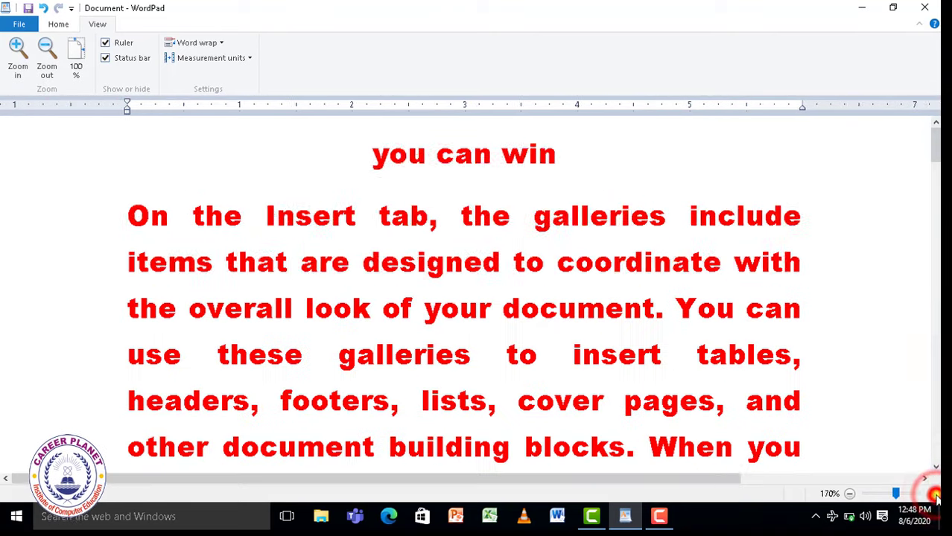
click(933, 494)
click(849, 493)
click(849, 493)
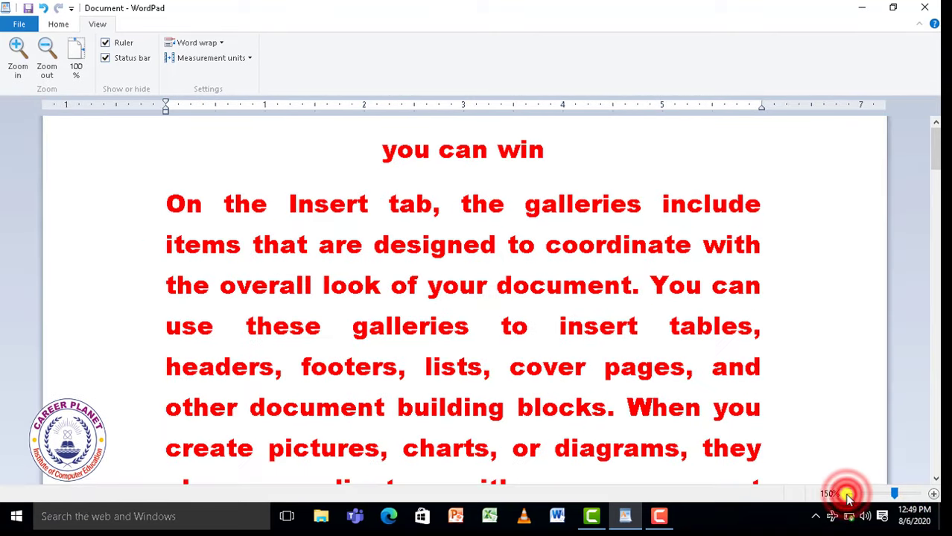
click(849, 493)
click(849, 494)
click(849, 494)
click(849, 494)
click(849, 493)
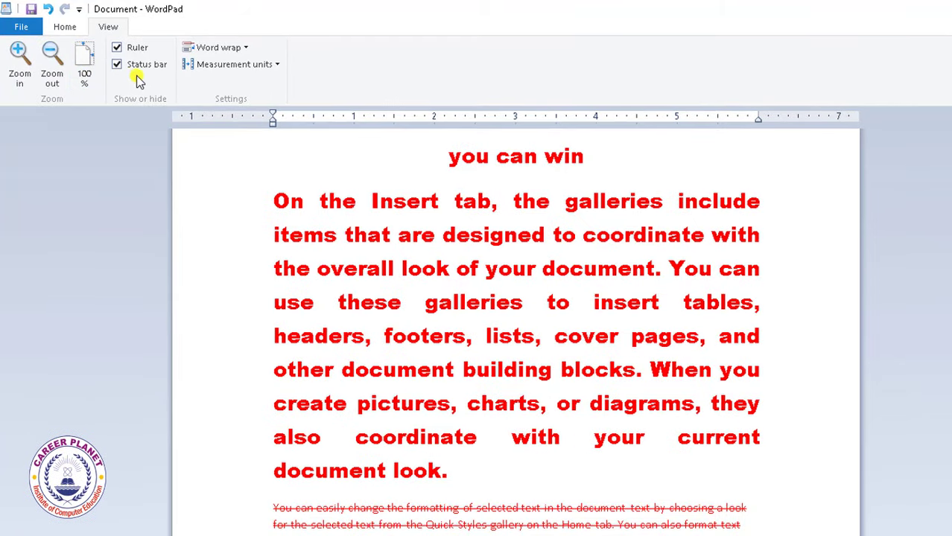
click(84, 71)
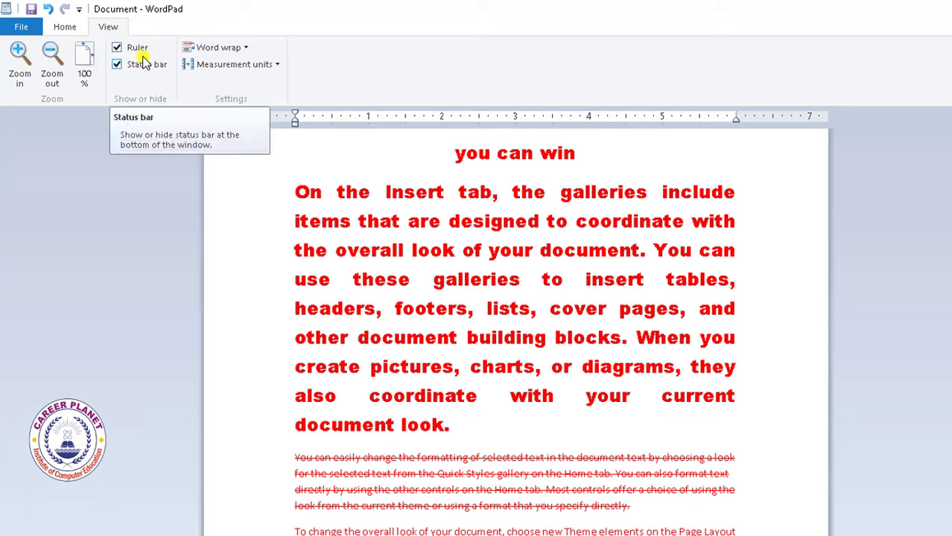
click(137, 50)
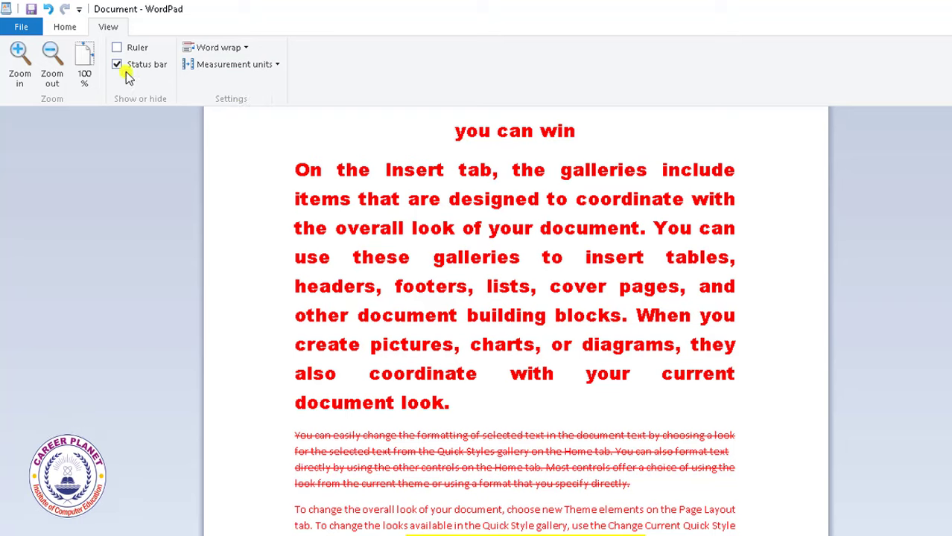
click(118, 48)
click(118, 48)
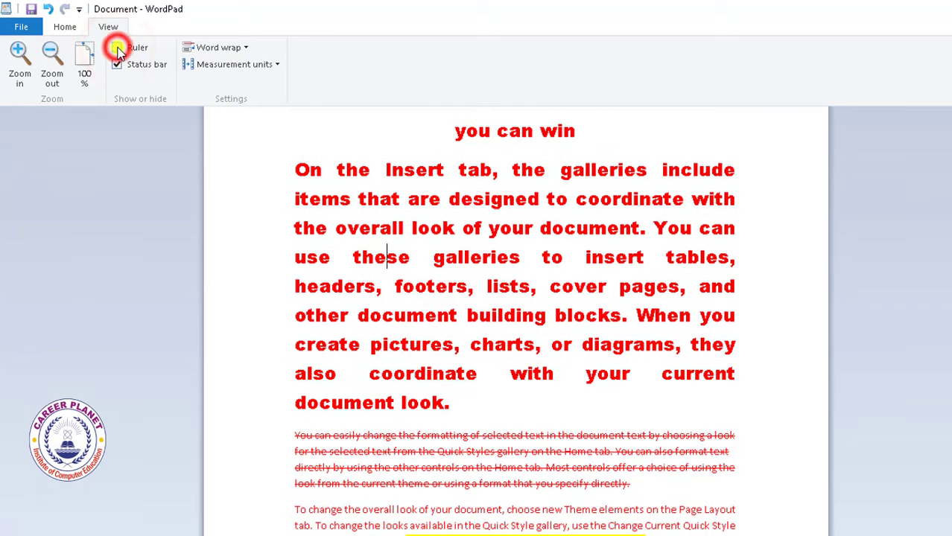
click(118, 48)
click(118, 48)
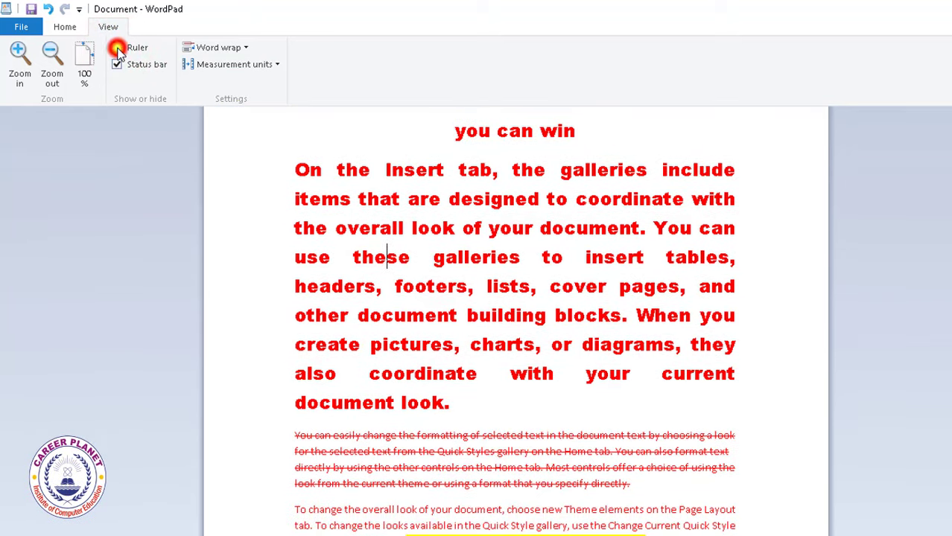
click(117, 48)
click(118, 48)
click(118, 48)
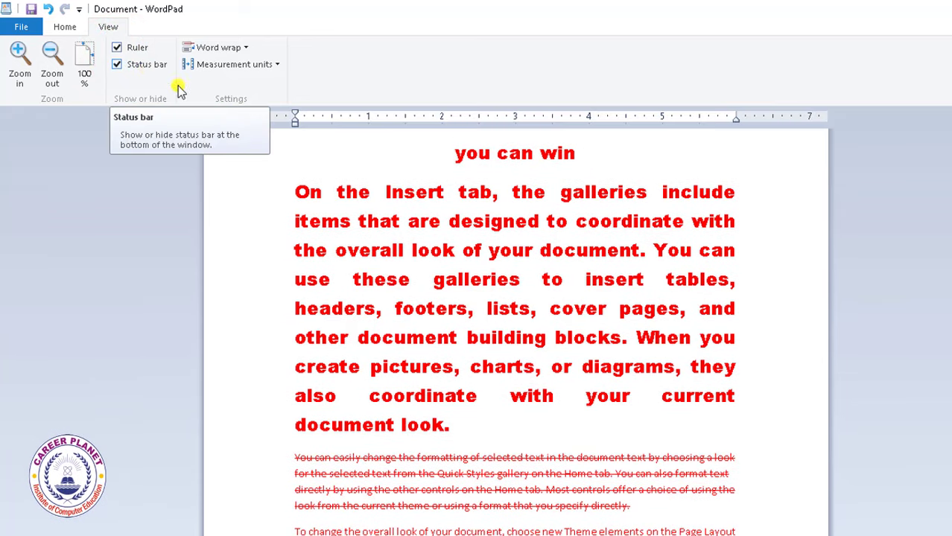
click(119, 66)
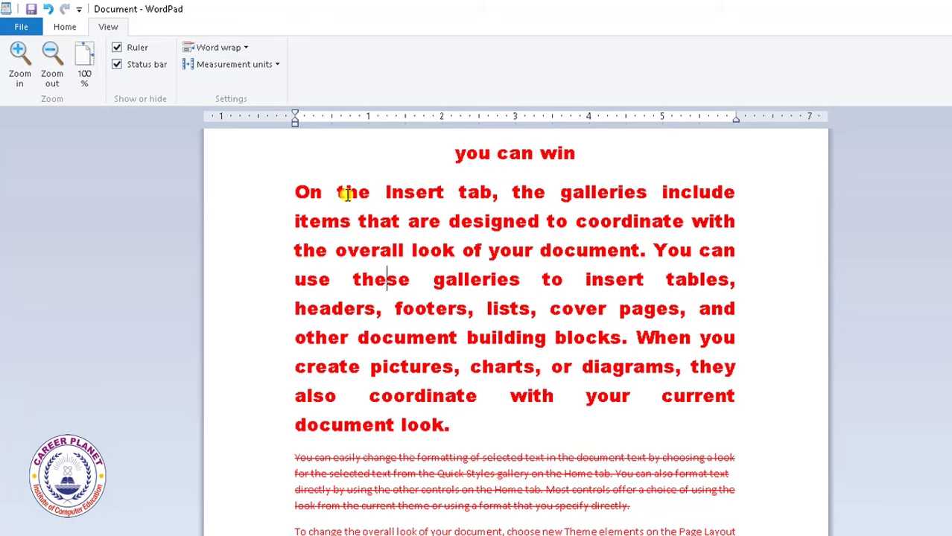
click(345, 196)
scroll(644, 333, down, 3)
click(468, 333)
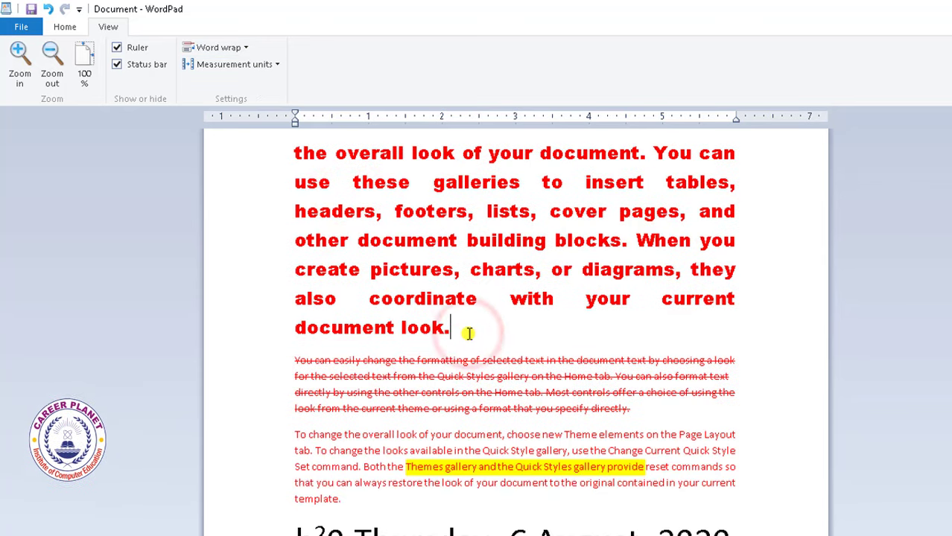
Start a new line after 'document look.' and type filler text 'jlkjlk jkljlkj lkjlk …'.
key(Return)
text(jkljkjk jklj)
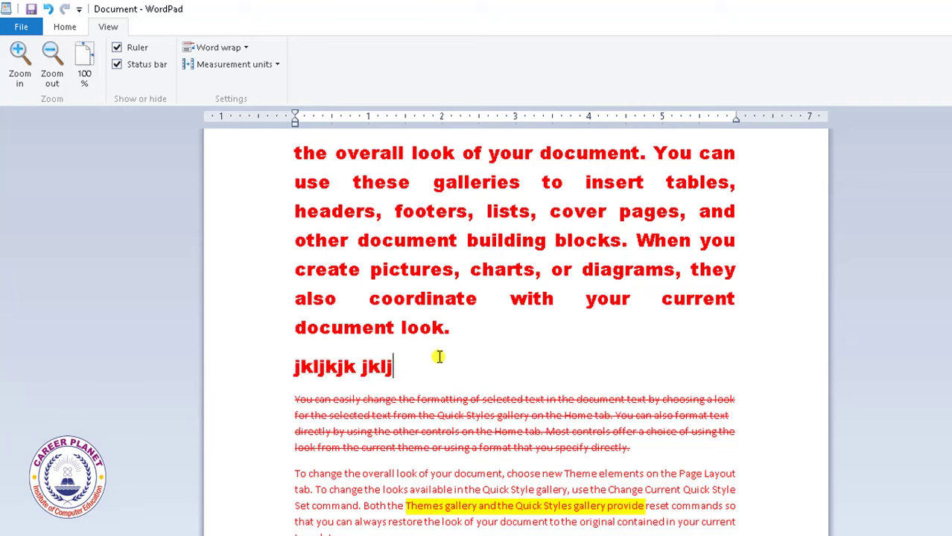
text( jlkjlk jlkjlk jkljlkj lkjlk j;lkjlk)
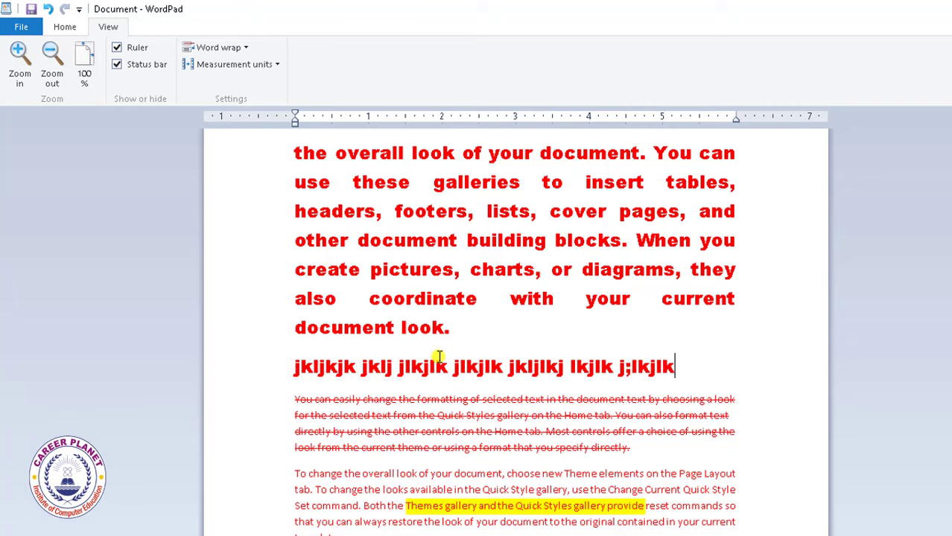
text( jljlk kjlkj  )
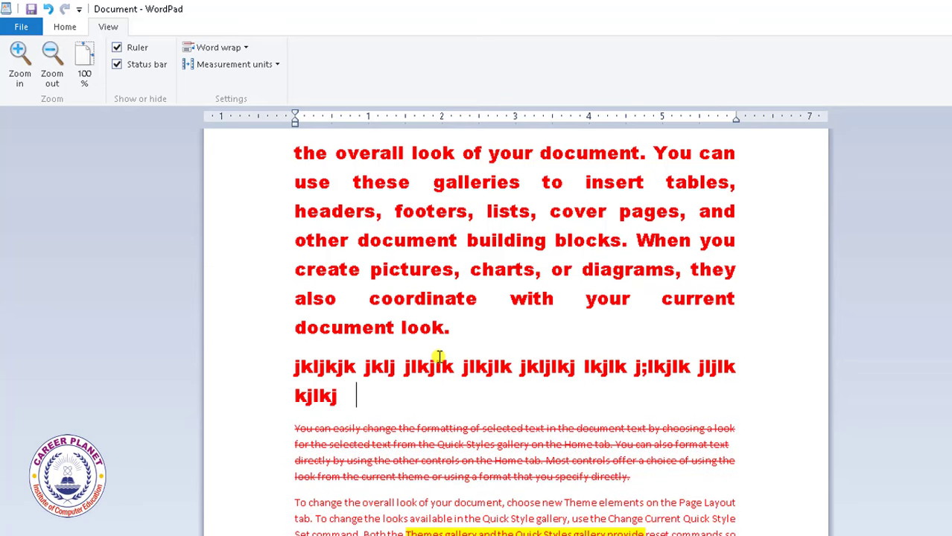
text(hjkhkjhjh k hhh)
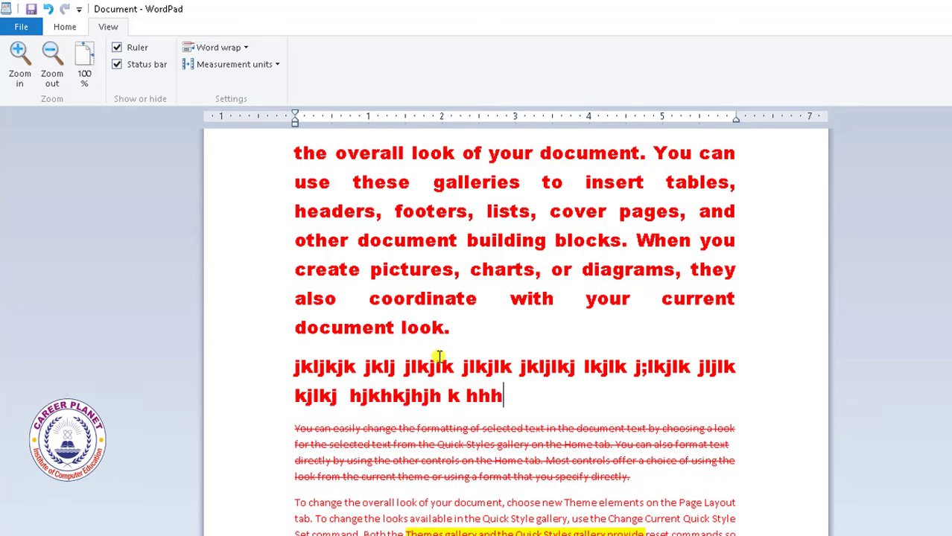
text(kj hkhk)
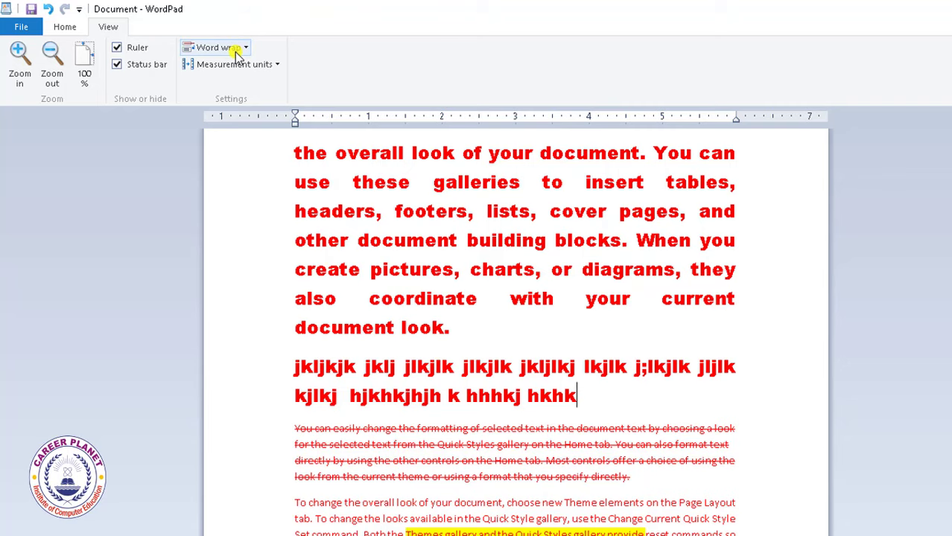
click(235, 50)
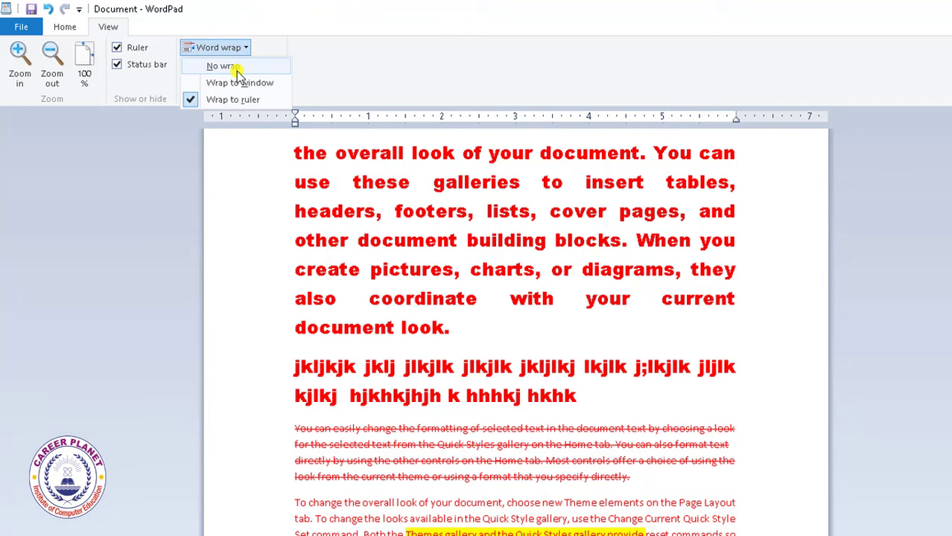
click(222, 66)
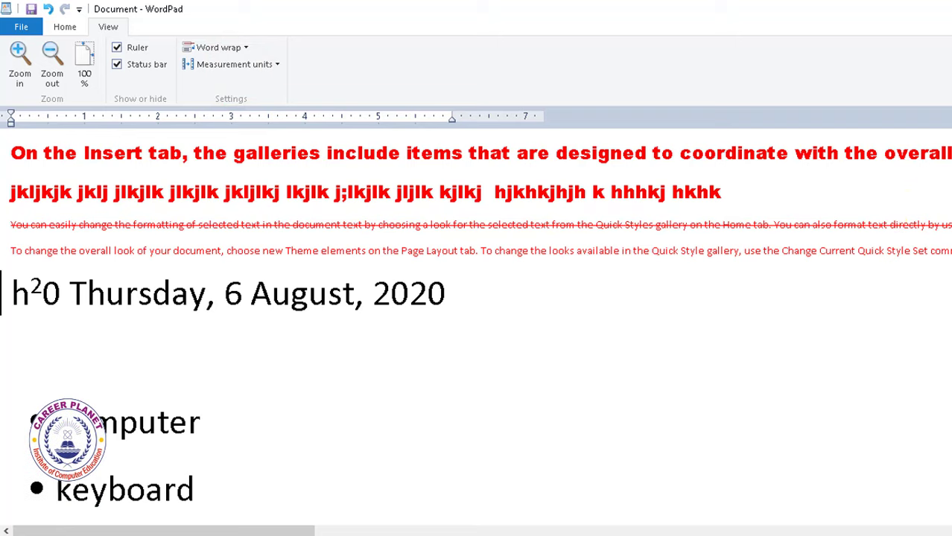
click(234, 47)
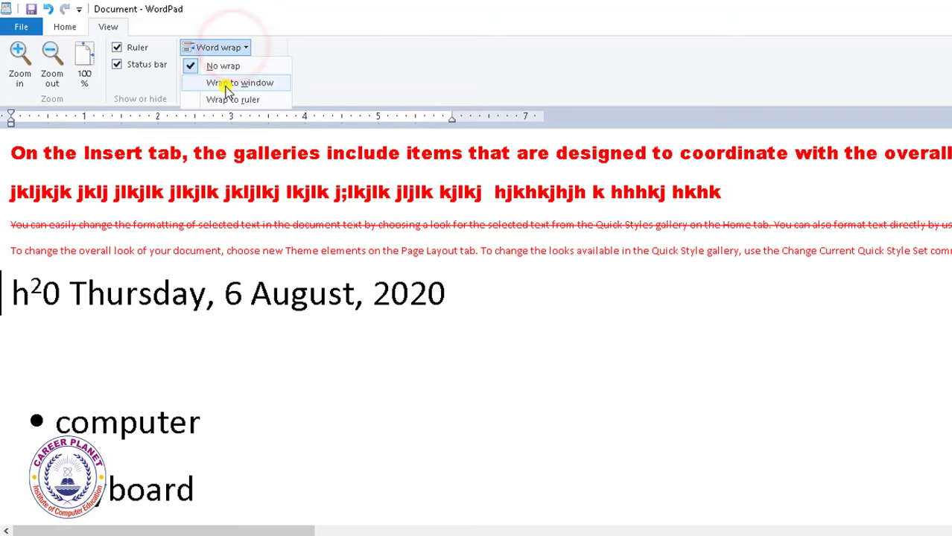
click(227, 82)
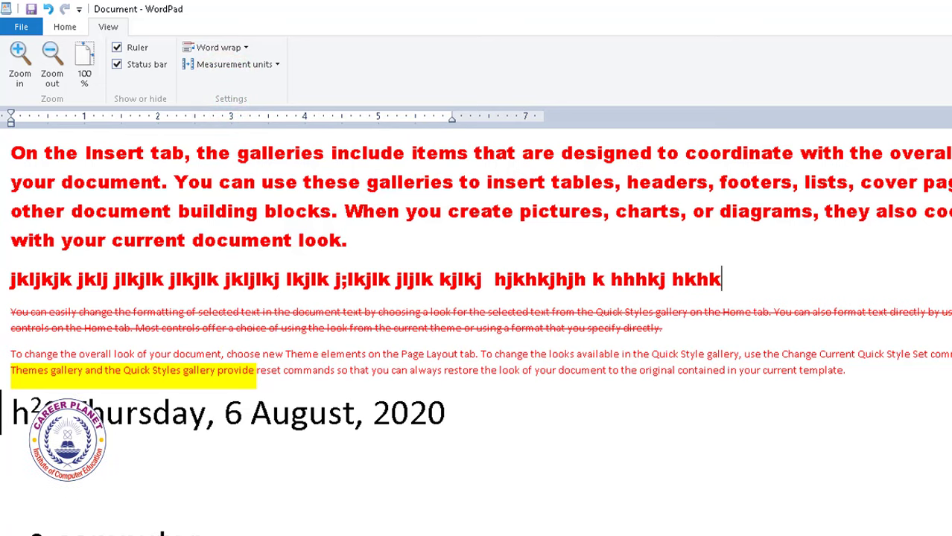
click(244, 46)
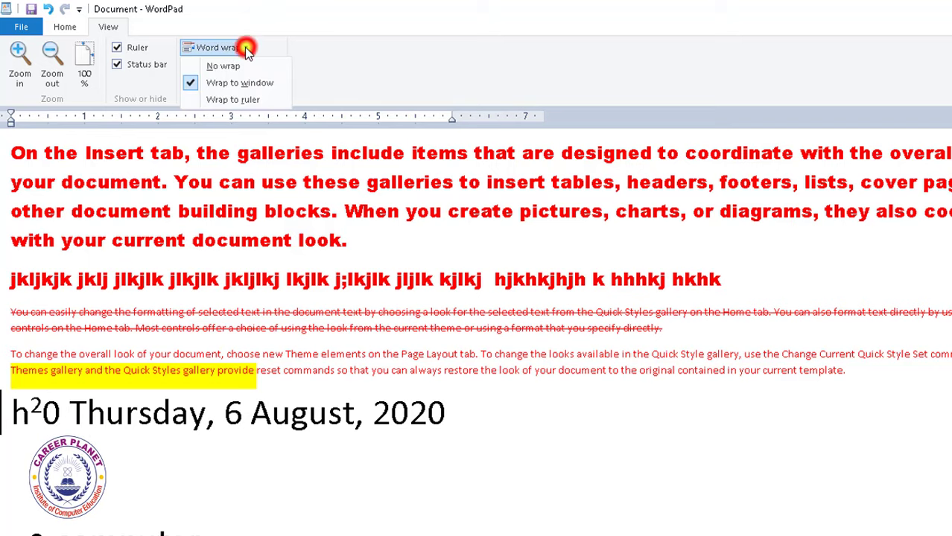
click(237, 97)
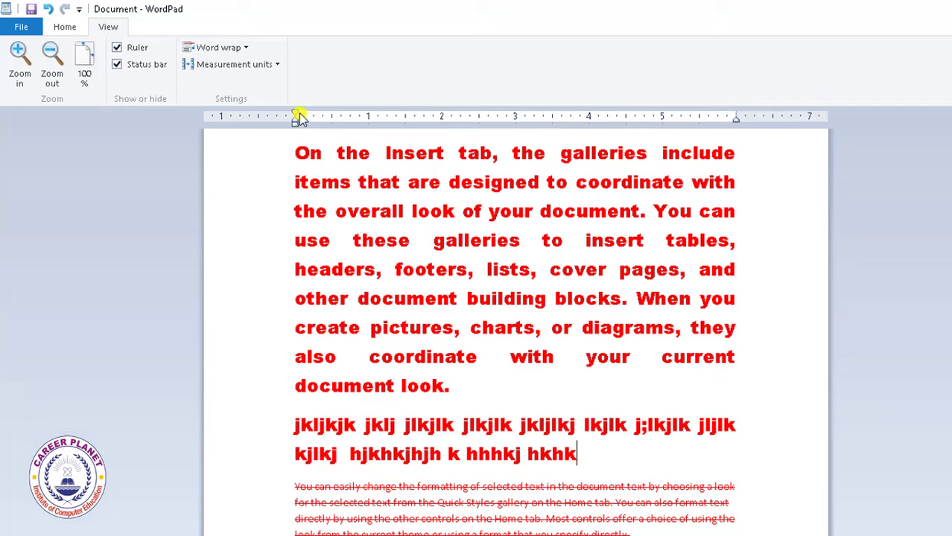
Check the measurement unit choices, keep Inches, and return to the text formatting options.
click(269, 68)
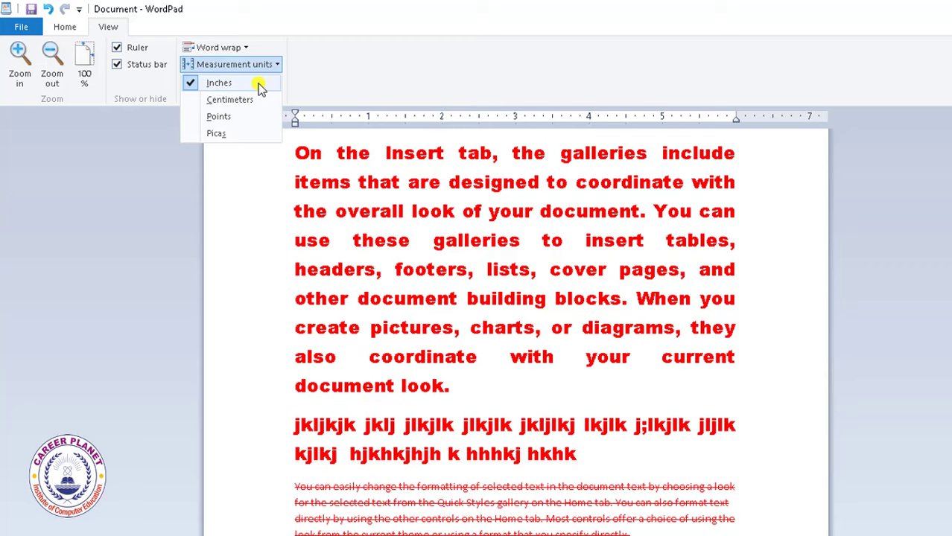
click(433, 260)
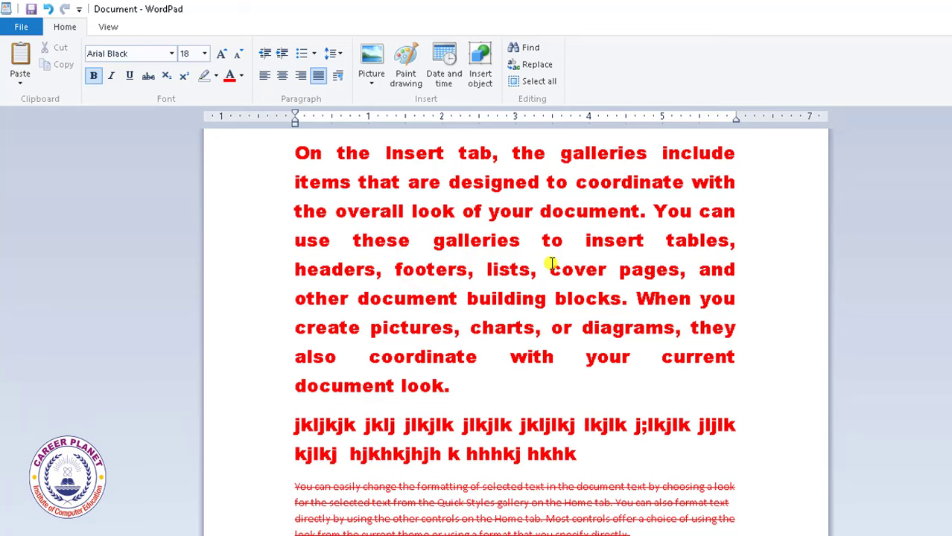
scroll(551, 262, up, 1)
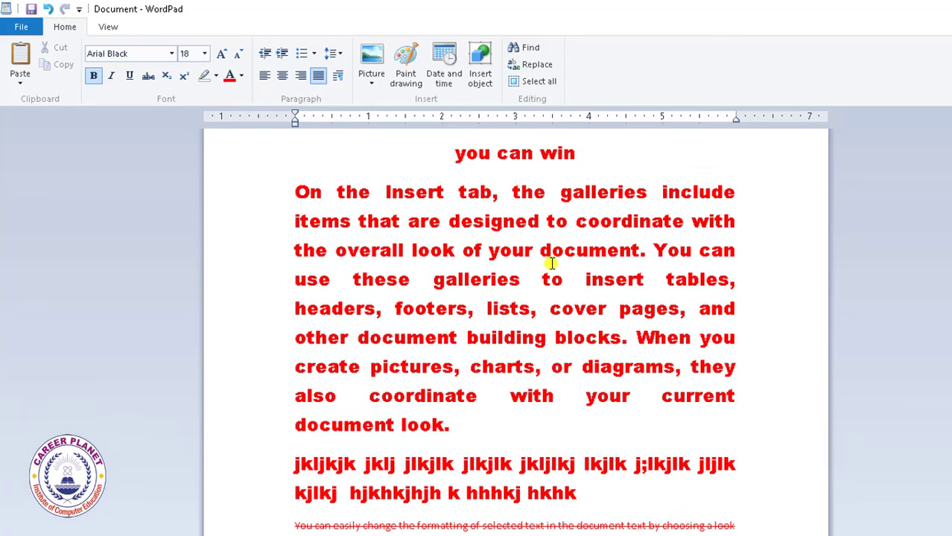